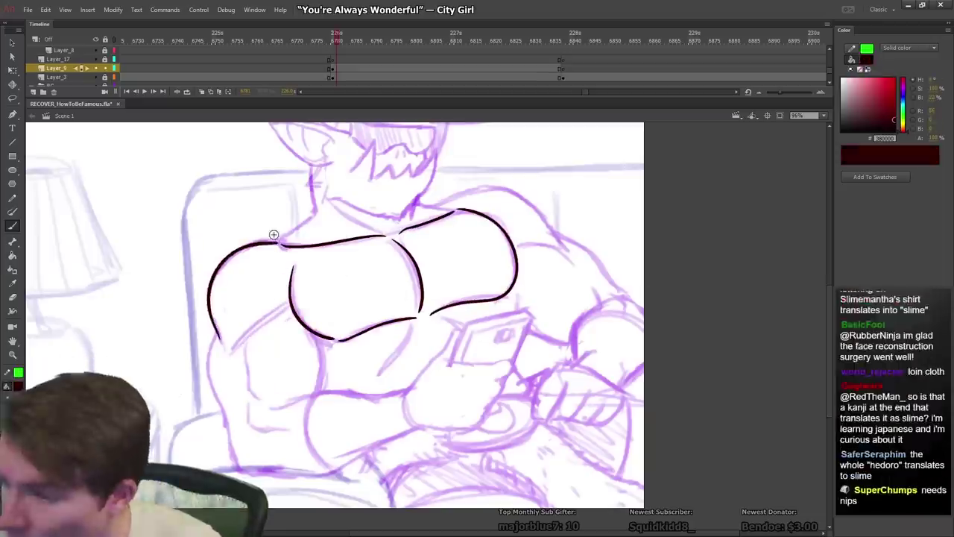
- Ink the character's neck outline and collarbone line over the purple sketch with the Brush tool
mouse_move(313, 215)
left_mouse_down()
mouse_move(311, 161)
mouse_move(415, 153)
left_mouse_up()
left_click_drag(415, 152, 410, 218)
left_click_drag(322, 189, 381, 230)
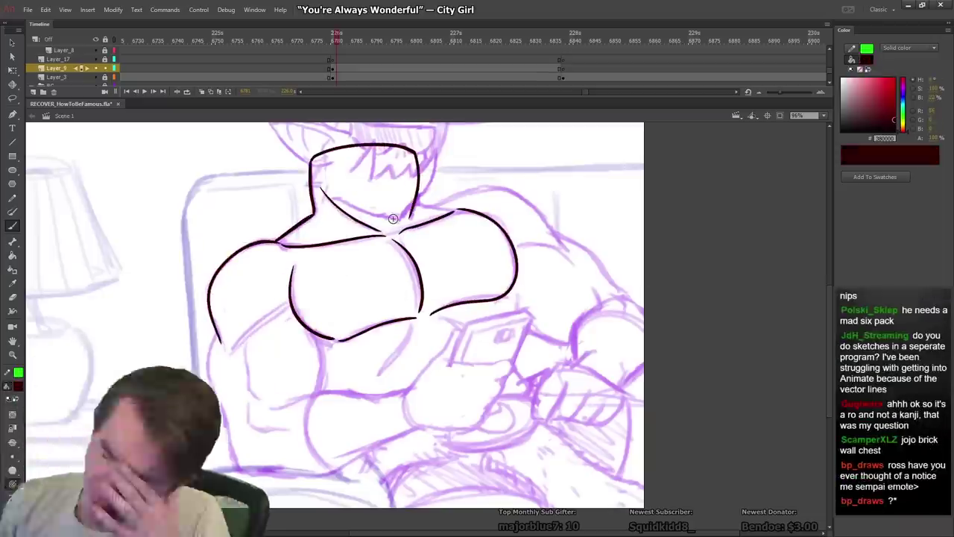
- Ink the muscular upper arm, elbow and bent forearm below the shaded shoulder, following the purple sketch
left_click_drag(245, 336, 289, 301)
left_click_drag(247, 341, 263, 402)
left_click_drag(316, 333, 316, 392)
left_click_drag(216, 331, 240, 436)
left_click_drag(272, 407, 406, 390)
mouse_move(319, 392)
left_mouse_down()
mouse_move(334, 470)
mouse_move(418, 428)
mouse_move(339, 468)
left_mouse_up()
key("e")
key("b")
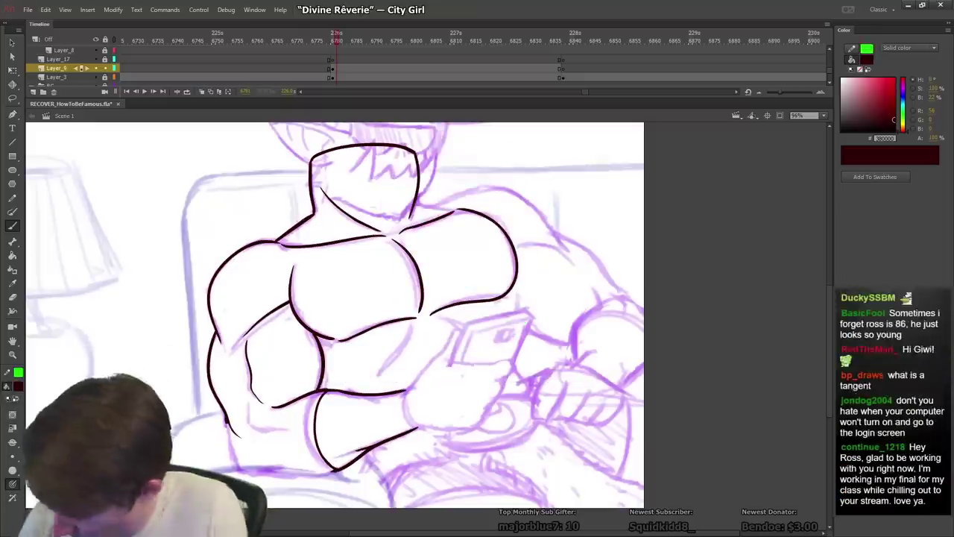
- Ink the torso contour lines beneath the chest and the muscle crease near the elbow
scroll(701, 340, "down", 1)
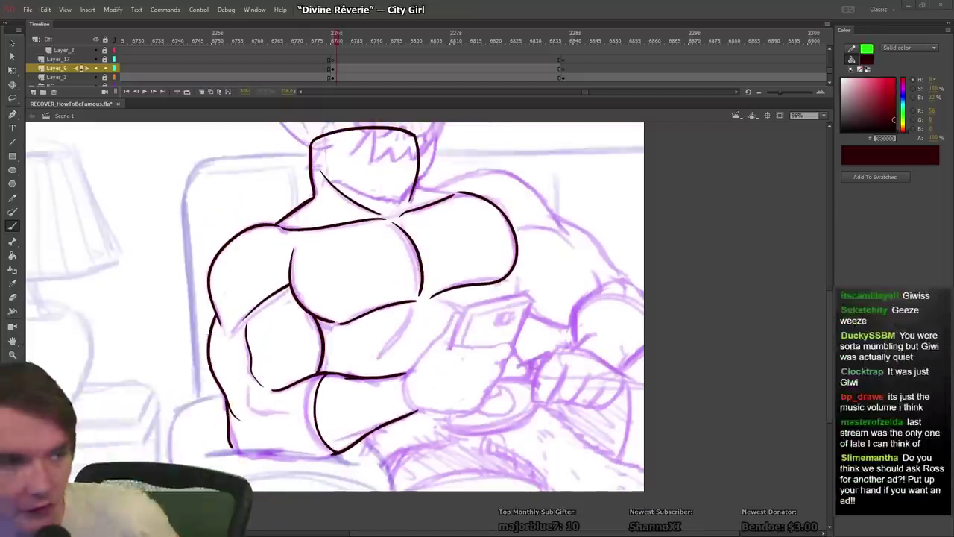
left_click_drag(415, 308, 380, 358)
left_click_drag(350, 366, 330, 363)
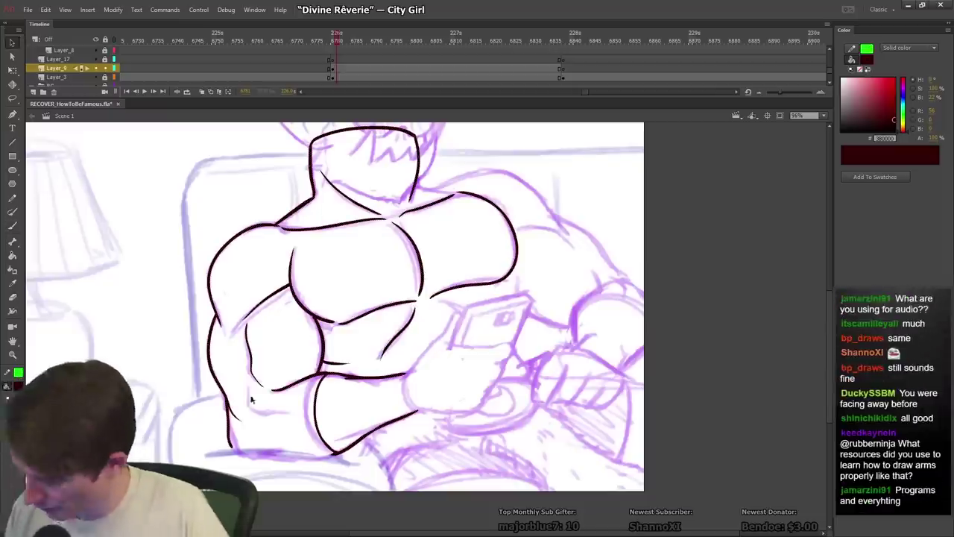
left_click_drag(252, 401, 285, 409)
- Ink the hand that grips the phone, with its curled fingers and palm edge, and erase overlapping lines
left_click_drag(480, 347, 492, 370)
left_click_drag(507, 355, 478, 407)
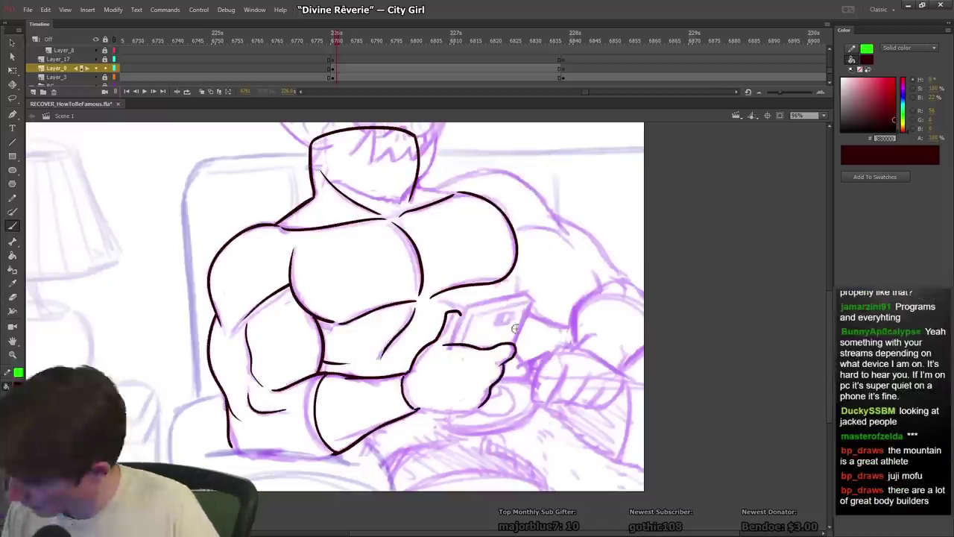
left_click_drag(418, 410, 470, 412)
key("e")
left_click_drag(513, 346, 477, 406)
key("b")
mouse_move(477, 348)
left_mouse_down()
mouse_move(512, 356)
mouse_move(467, 395)
mouse_move(501, 386)
left_mouse_up()
- Ink the smartphone in the hand with its rounded case, camera lens, flash and side buttons
key(".")
left_click_drag(467, 308, 515, 342)
mouse_move(496, 314)
left_mouse_down()
mouse_move(494, 328)
mouse_move(489, 304)
mouse_move(519, 329)
left_mouse_up()
key("ctrl+a")
key("v")
key("ctrl+equal")
key("ctrl+equal")
key("q")
left_click_drag(424, 289, 432, 289)
left_click_drag(402, 325, 391, 325)
left_click(401, 351)
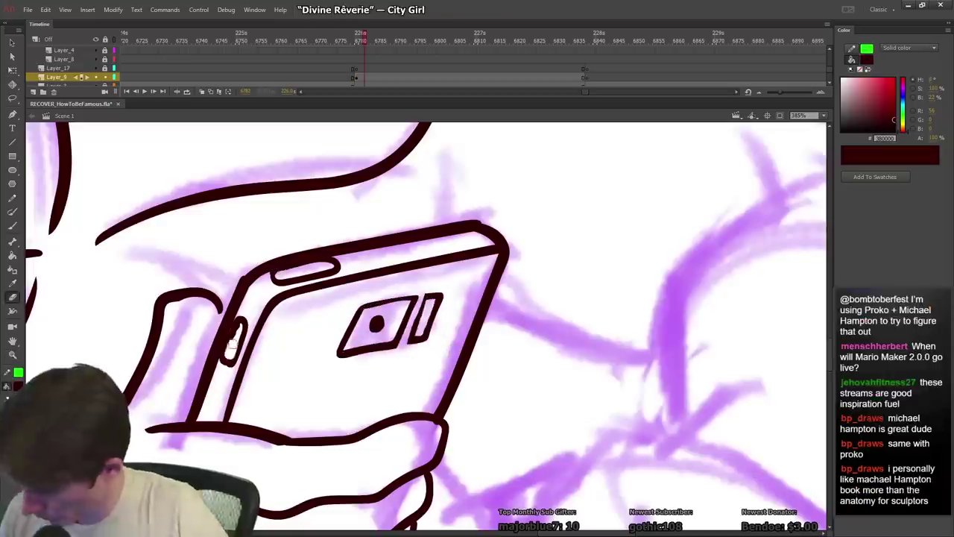
- Ink the index finger edge and the row of knuckles on the resting hand beside the phone
key("ctrl+minus")
key("ctrl+minus")
scroll(557, 399, "right", 1)
scroll(483, 316, "down", 2)
key("b")
scroll(666, 347, "right", 3)
left_click_drag(372, 334, 400, 291)
left_click_drag(408, 295, 426, 300)
left_click_drag(430, 305, 445, 309)
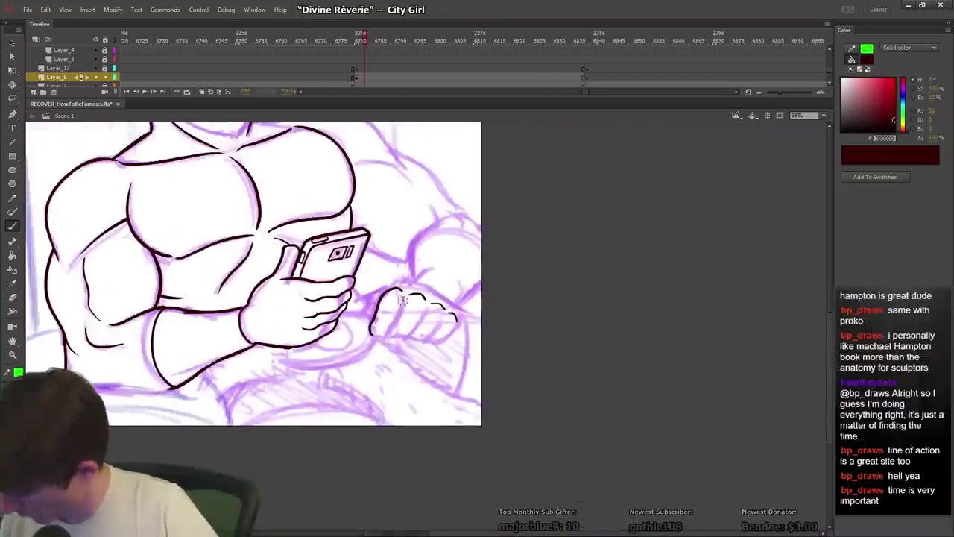
- Ink the fingertips of the resting hand, clean up the lines and undo the last stroke
mouse_move(387, 334)
left_mouse_down()
mouse_move(406, 307)
mouse_move(404, 337)
left_mouse_up()
key("e")
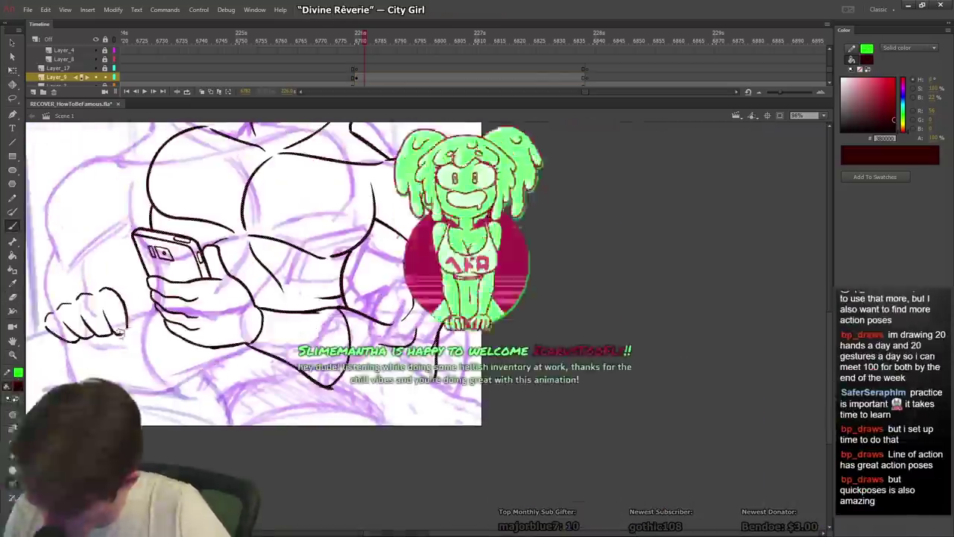
key("b")
left_click_drag(456, 321, 439, 340)
key("ctrl+z")
- Ink the far shoulder and upper arm contours beside the chest
scroll(422, 221, "up", 1)
left_click_drag(321, 149, 457, 248)
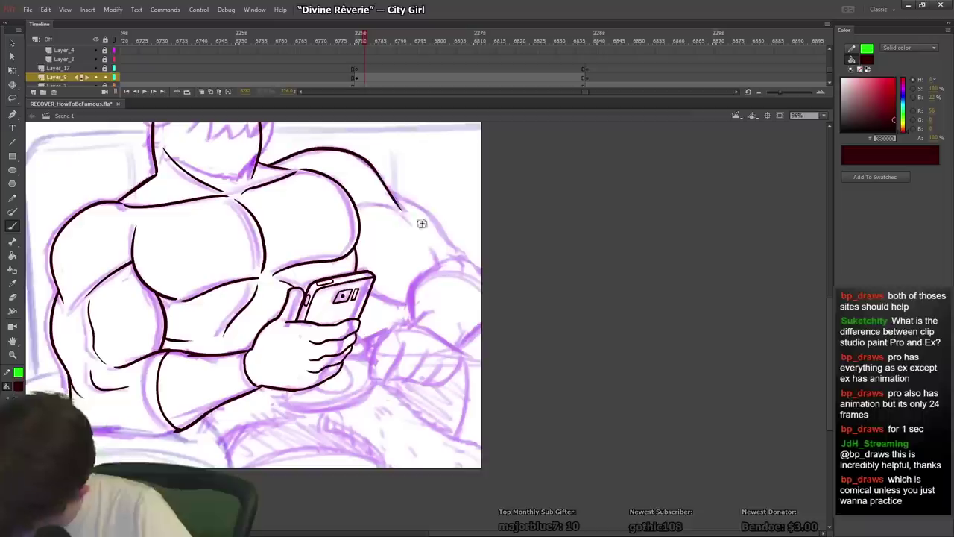
mouse_move(357, 205)
left_mouse_down()
mouse_move(409, 223)
mouse_move(439, 262)
left_mouse_up()
key("e")
- Ink the bent forearm of the far arm and finish the thumb side of its resting hand
key("ctrl+a")
key("shift+h")
mouse_move(374, 293)
left_mouse_down()
mouse_move(407, 300)
mouse_move(443, 268)
mouse_move(462, 364)
mouse_move(432, 402)
left_mouse_up()
key("shift+h")
scroll(460, 302, "up", 1)
key("b")
left_click_drag(402, 344, 375, 396)
key("ctrl+y")
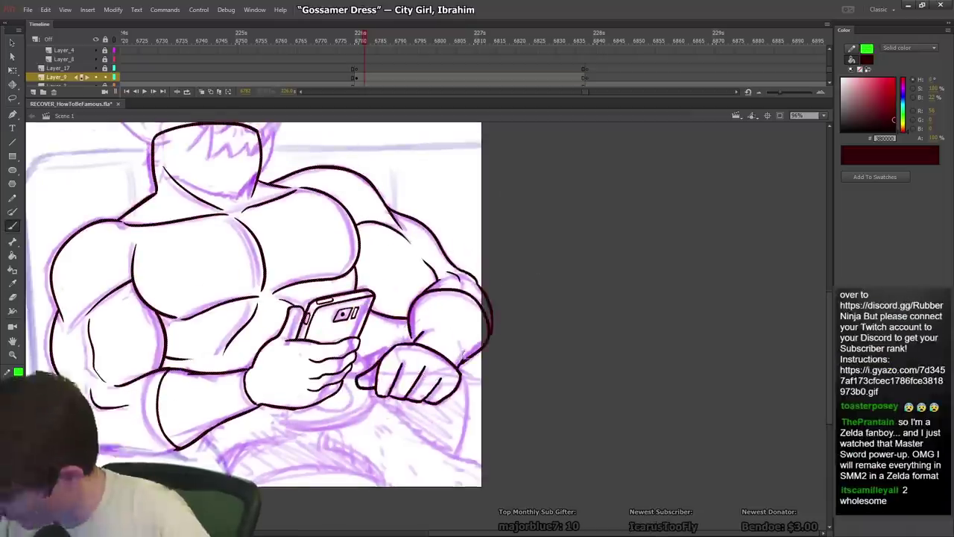
scroll(254, 304, "down", 3)
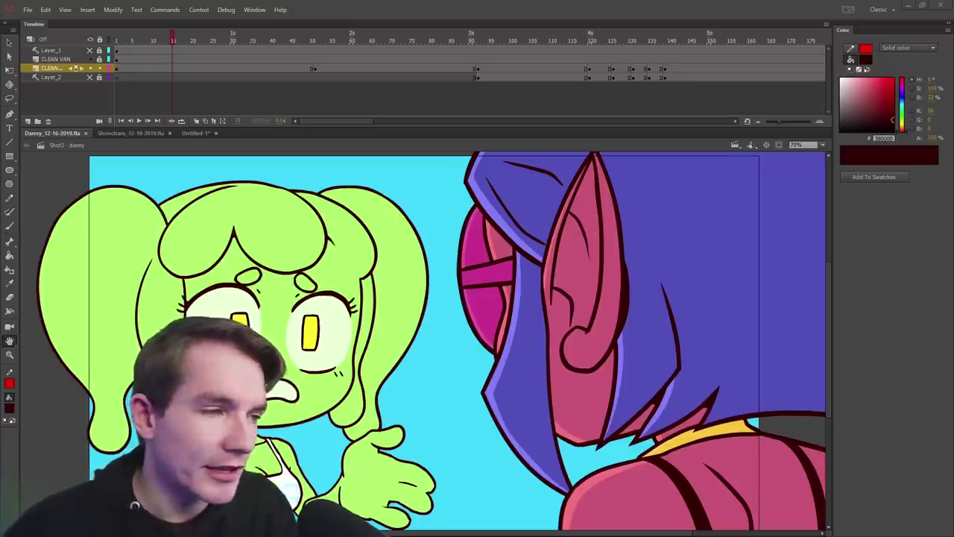
- Examine the line art of the green character's open hand up close in Danny_12-16-2019.fla
left_click_drag(310, 440, 485, 532)
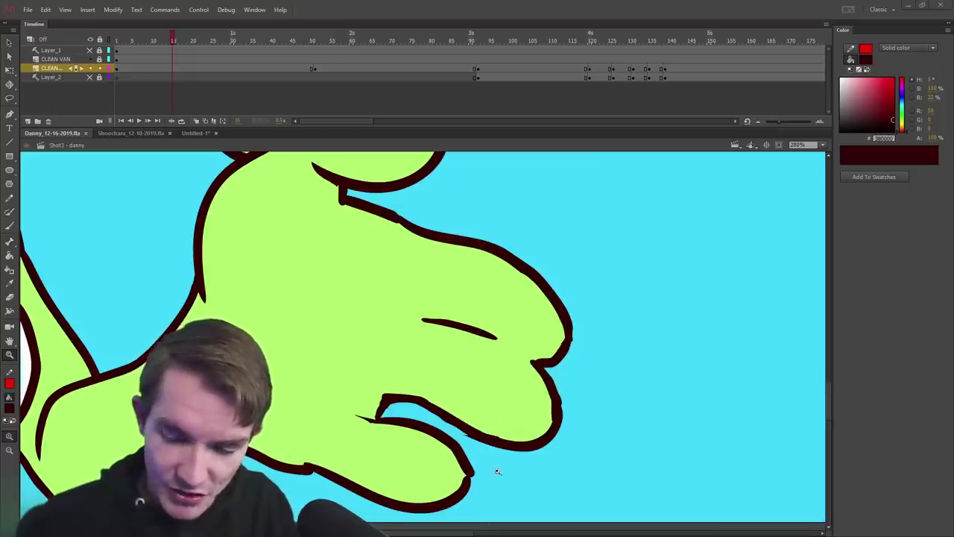
left_click(349, 387, "alt")
left_click(350, 390, "alt")
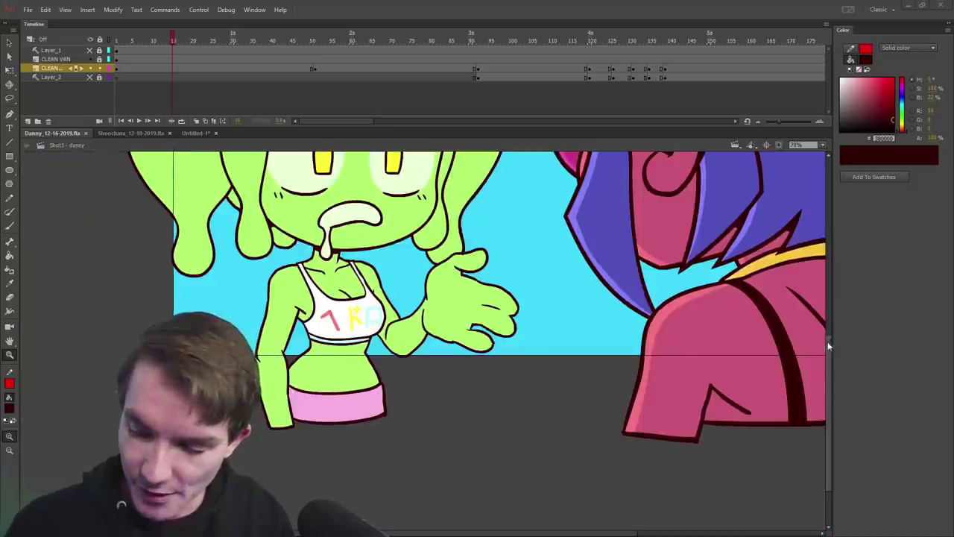
scroll(646, 315, "up", 5)
scroll(829, 387, "right", 3)
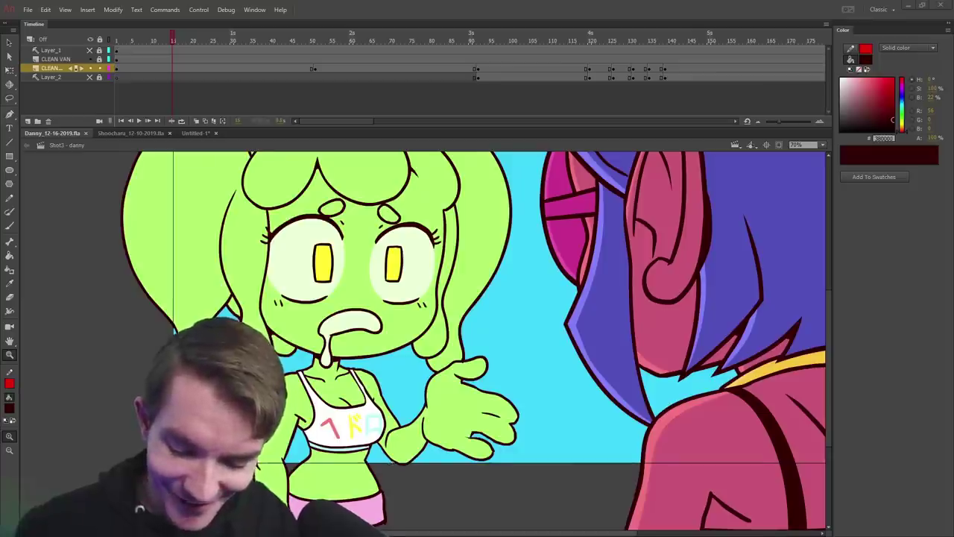
scroll(829, 386, "up", 2)
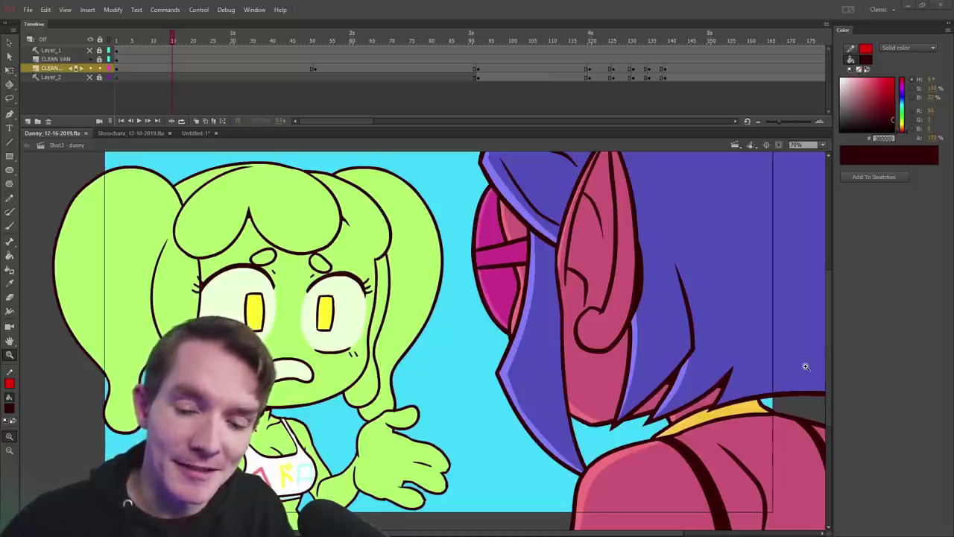
- Examine the outlines of the green character's hair up close, including the pointed parting of the fringe
left_click_drag(279, 283, 411, 172)
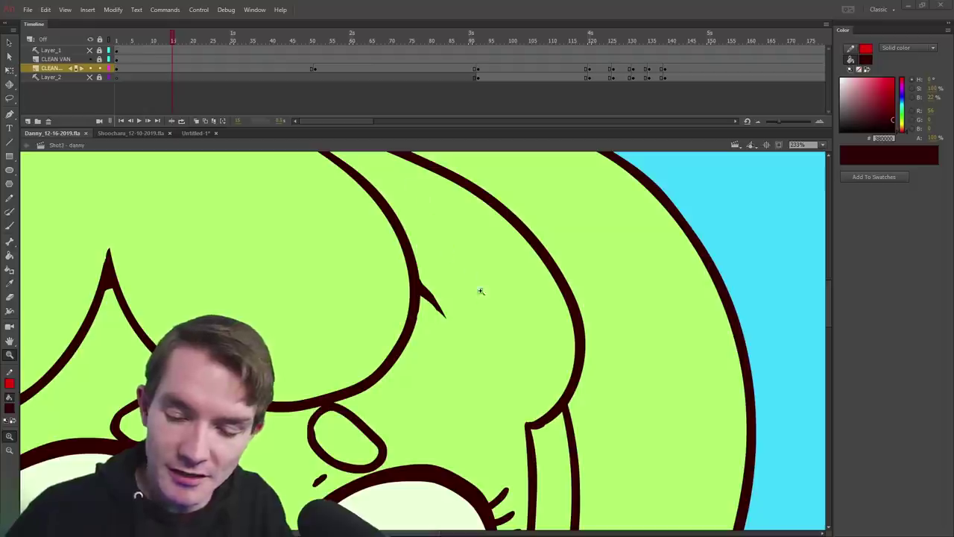
left_click_drag(832, 320, 828, 294)
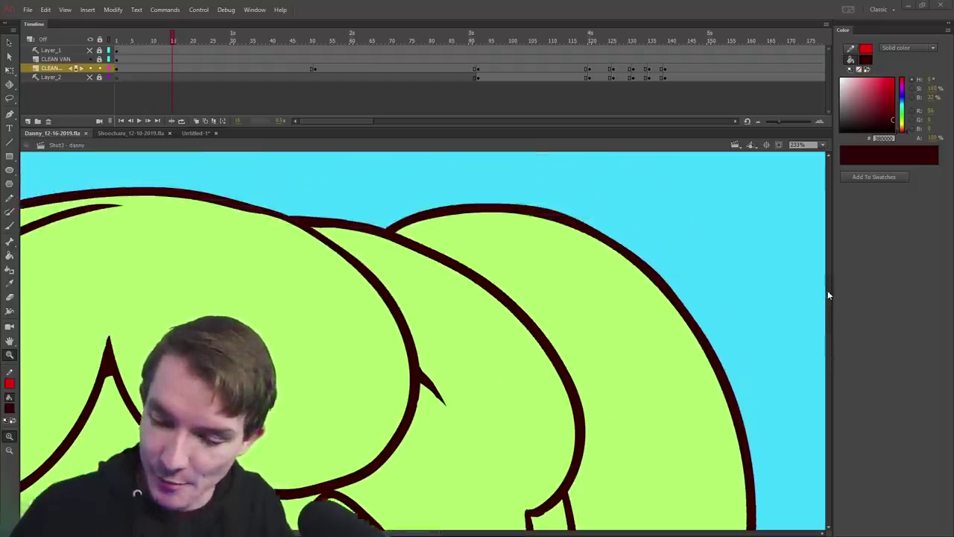
left_click_drag(424, 534, 361, 534)
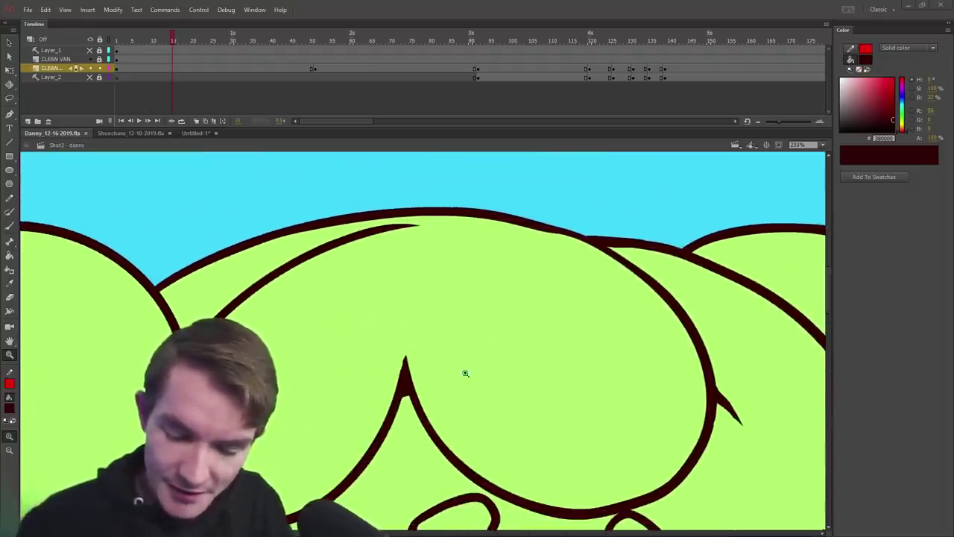
left_click_drag(390, 346, 465, 414)
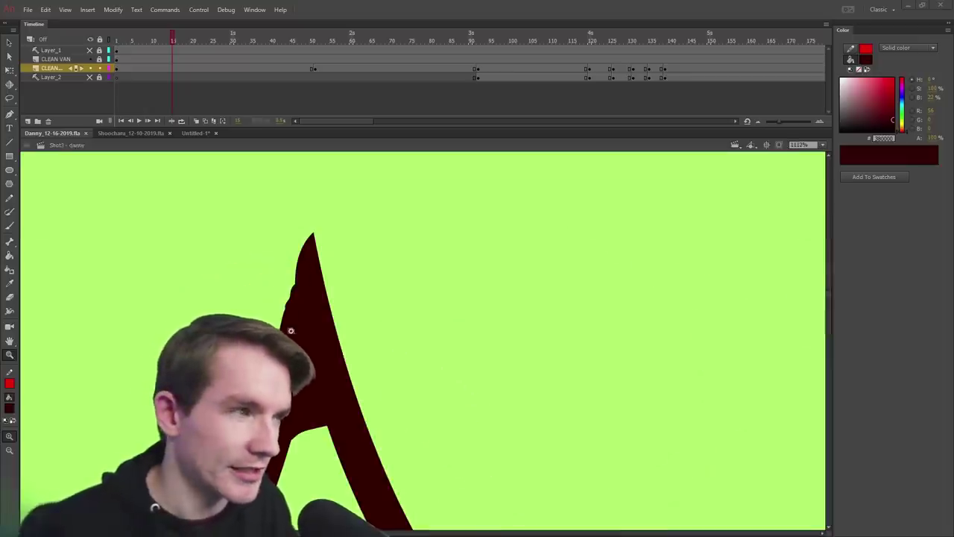
left_click(310, 309, "alt")
left_click(304, 297, "alt")
left_click(344, 342, "alt")
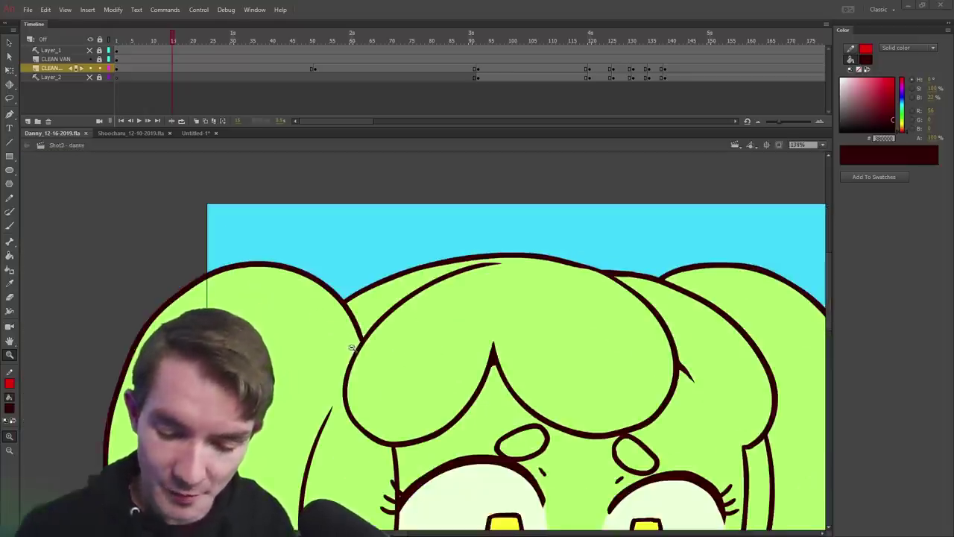
left_click(341, 412, "alt")
left_click(407, 391)
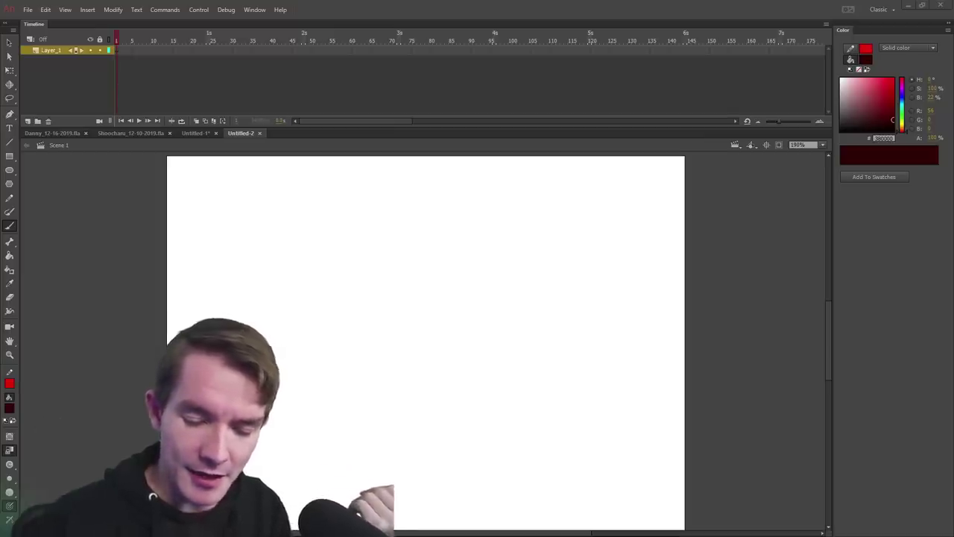
- Paint one long curved dark brush stroke on the blank canvas
left_click_drag(235, 358, 403, 177)
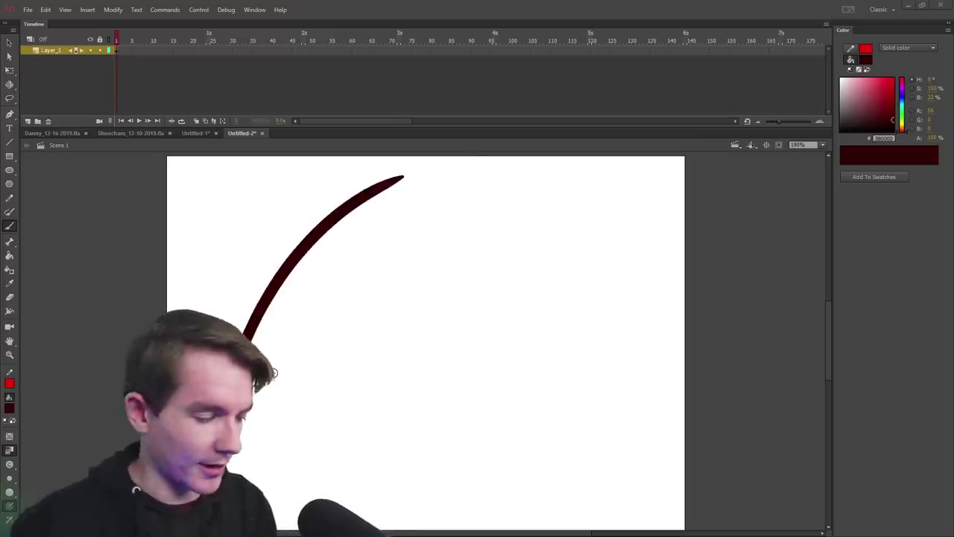
left_click(10, 356)
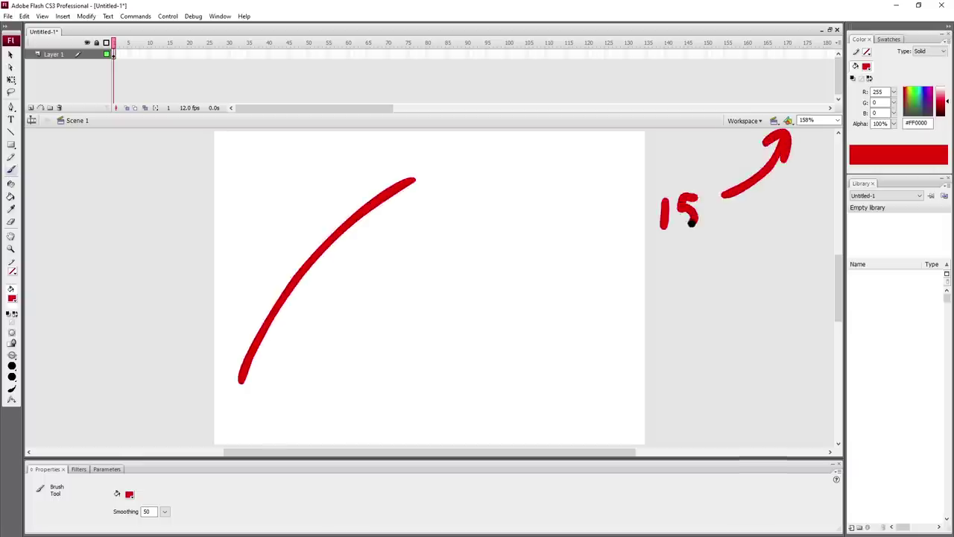
- In Flash CS3, zoom in on the red curve, brush a second curve and handwrite the zoom percentage beside it
mouse_move(223, 157)
left_mouse_down()
mouse_move(297, 240)
mouse_move(594, 409)
left_mouse_up()
key("b")
left_click_drag(271, 383, 426, 214)
left_click_drag(723, 245, 745, 264)
left_click_drag(758, 244, 760, 245)
left_click_drag(789, 245, 785, 249)
- Brush another red curve at 400% zoom, handwrite the zoom percentage beside it and fit the stage in view
key("z")
left_click(411, 324)
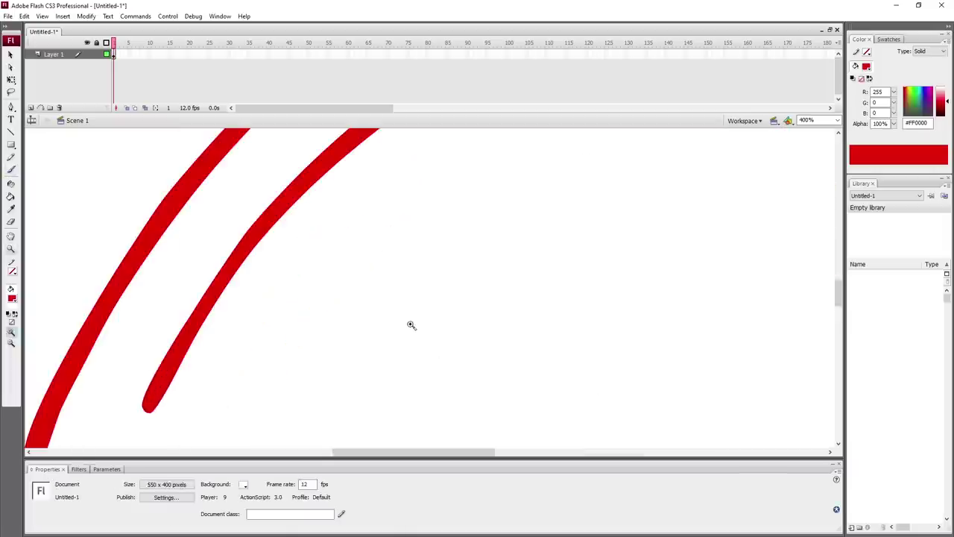
key("b")
left_click_drag(236, 371, 419, 181)
left_click_drag(727, 230, 745, 250)
left_click_drag(739, 235, 737, 270)
left_click_drag(762, 235, 787, 242)
left_click_drag(814, 232, 800, 266)
double_click(10, 236)
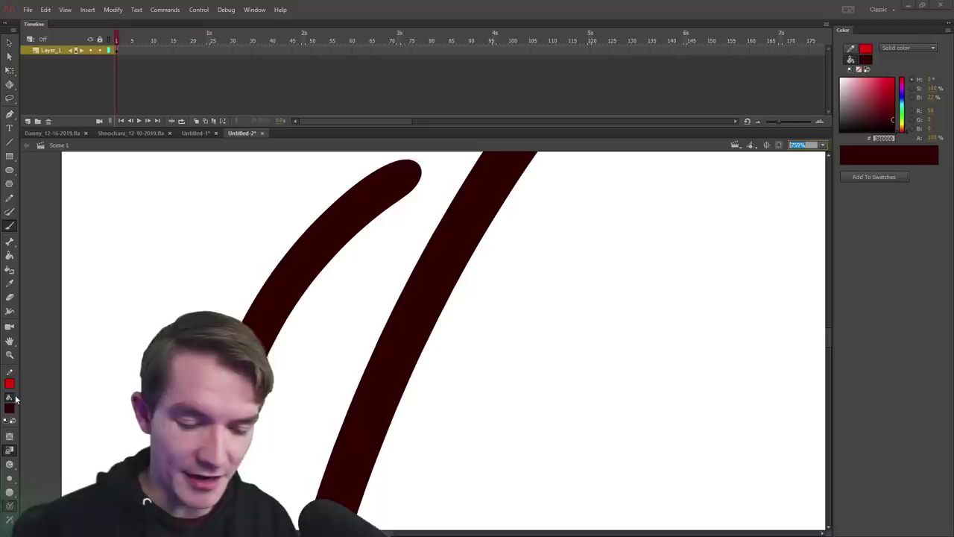
- Back in Adobe Animate, set the canvas magnification to 200% with the Brush tool active
left_click(10, 355)
left_click(301, 315, "alt")
left_click(300, 317, "alt")
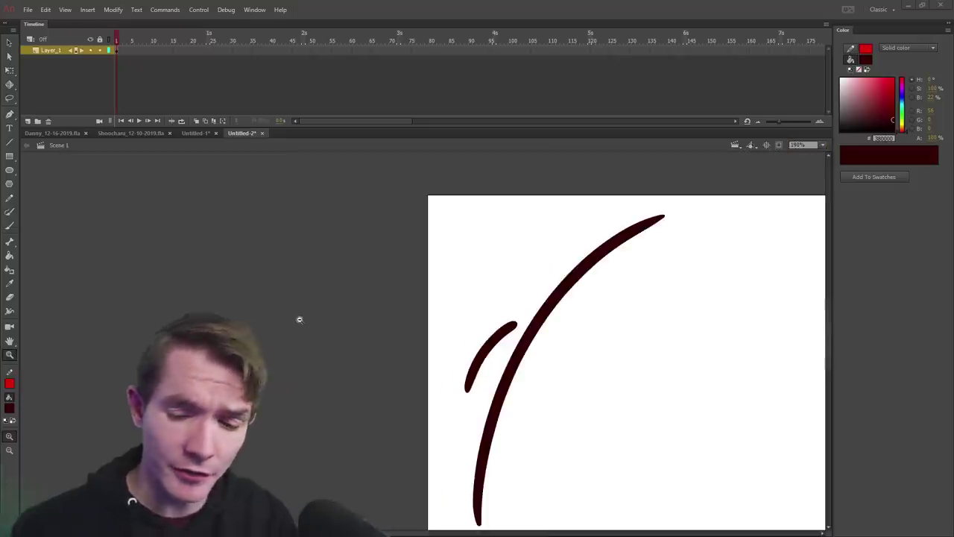
left_click(318, 349, "alt")
left_click_drag(340, 256, 599, 462)
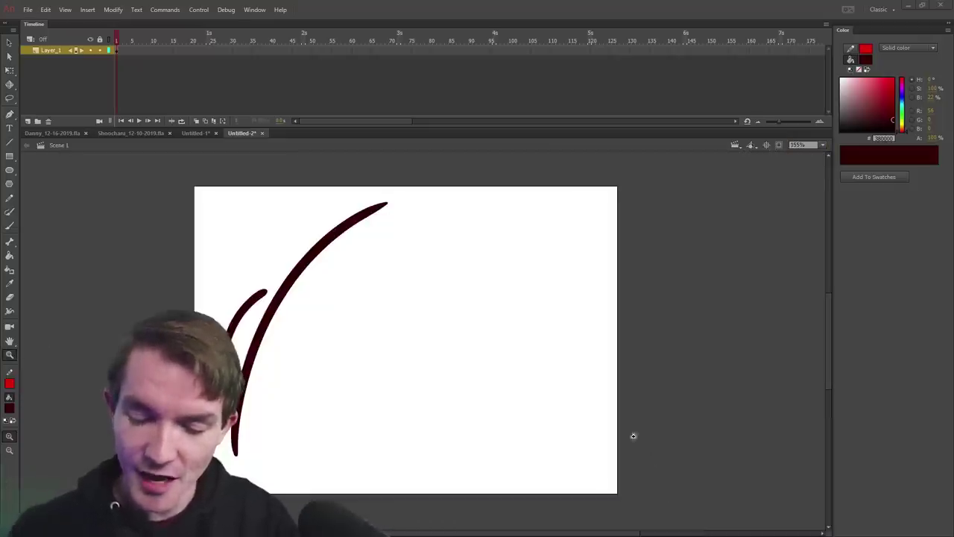
key("b")
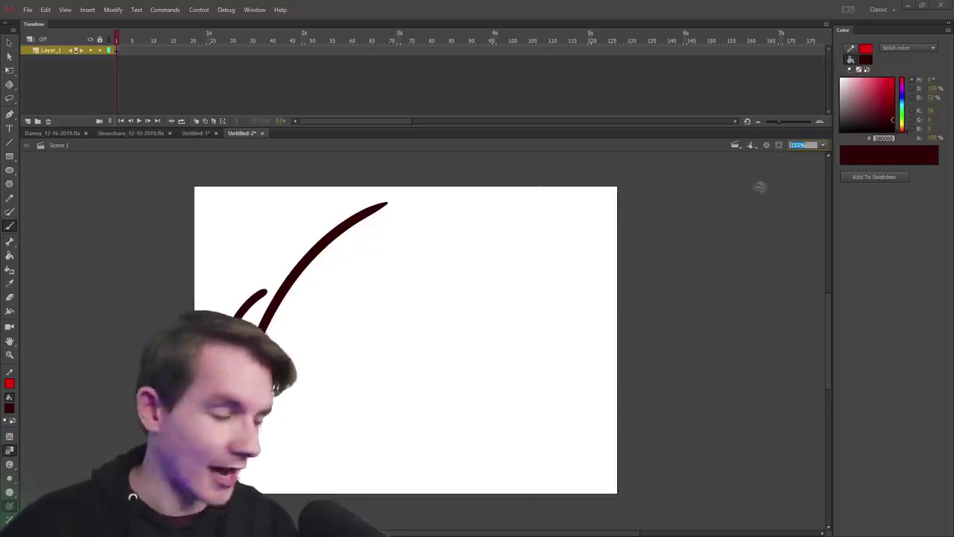
type("200")
key("Return")
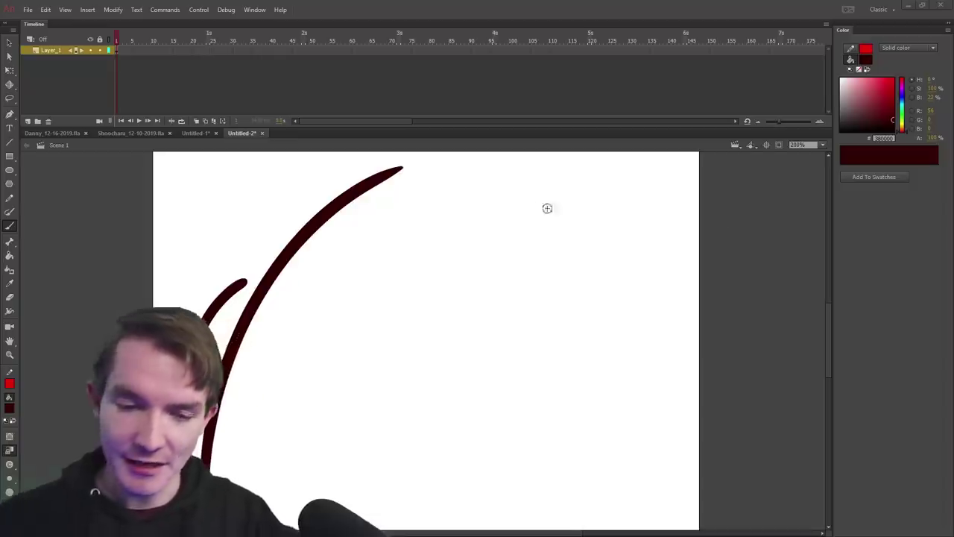
- Add a guide layer above Layer_1 and handwrite the note "200%. 3B" on the pasteboard beside the canvas
right_click(79, 51)
left_click(113, 101)
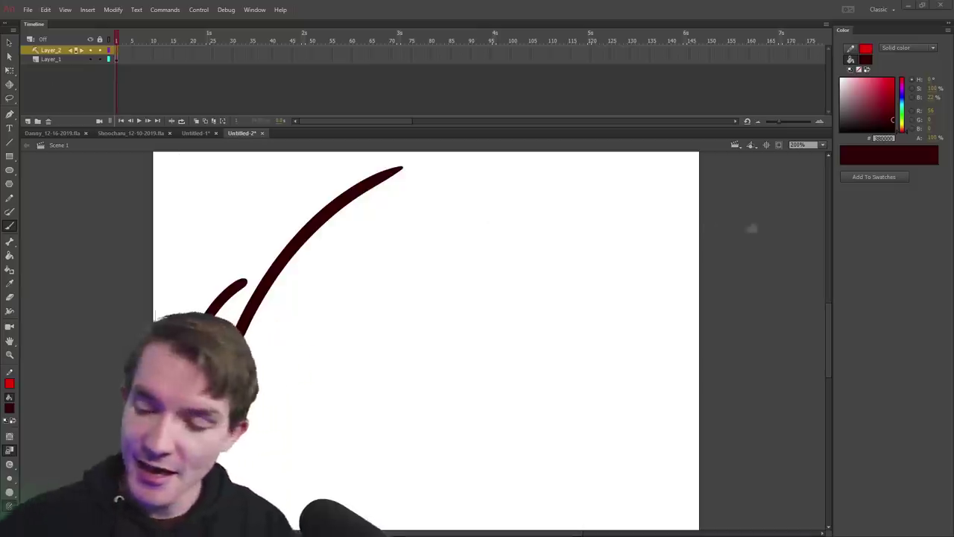
left_click_drag(400, 532, 451, 532)
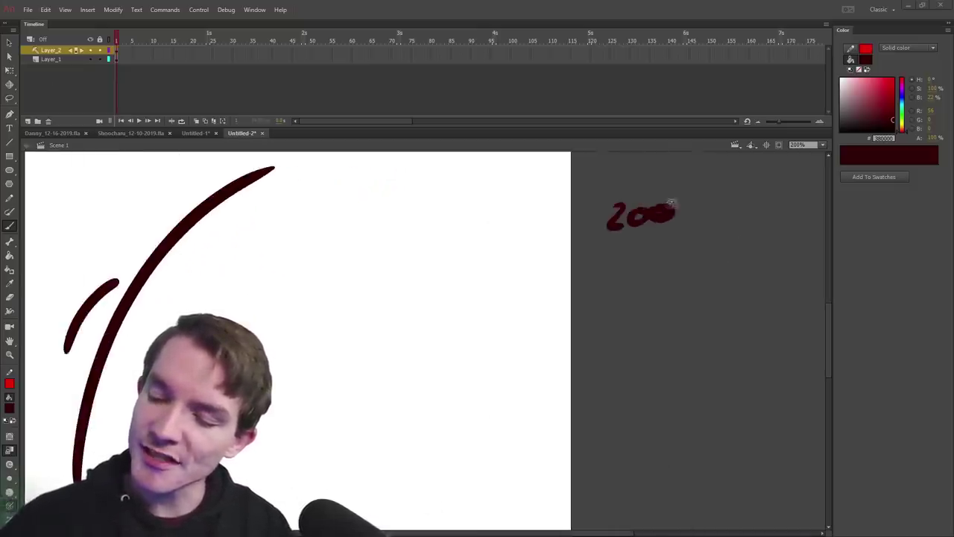
mouse_move(671, 203)
left_mouse_down()
mouse_move(726, 194)
mouse_move(743, 217)
left_mouse_up()
key("ctrl+z")
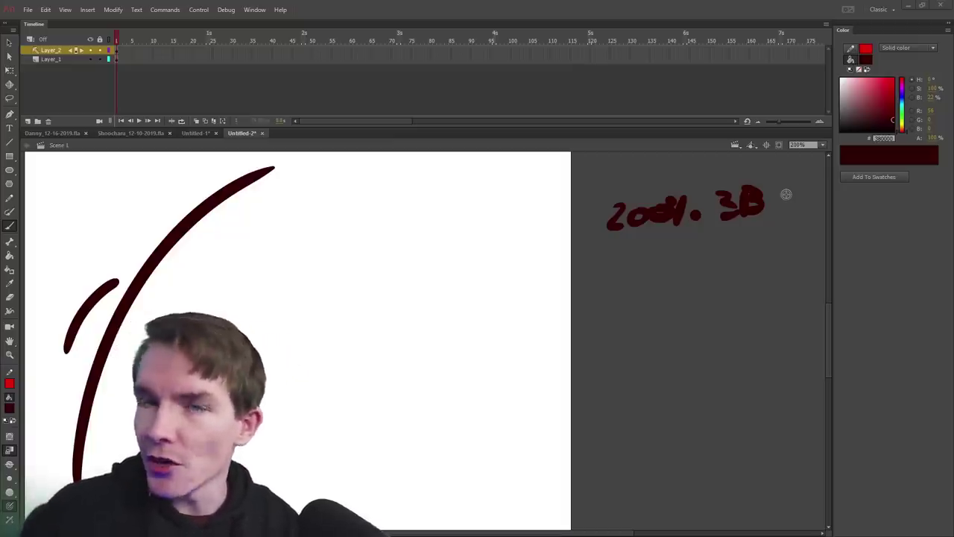
- Delete all the brush strokes and the handwritten note from the document
left_click(10, 354)
left_click(273, 336, "alt")
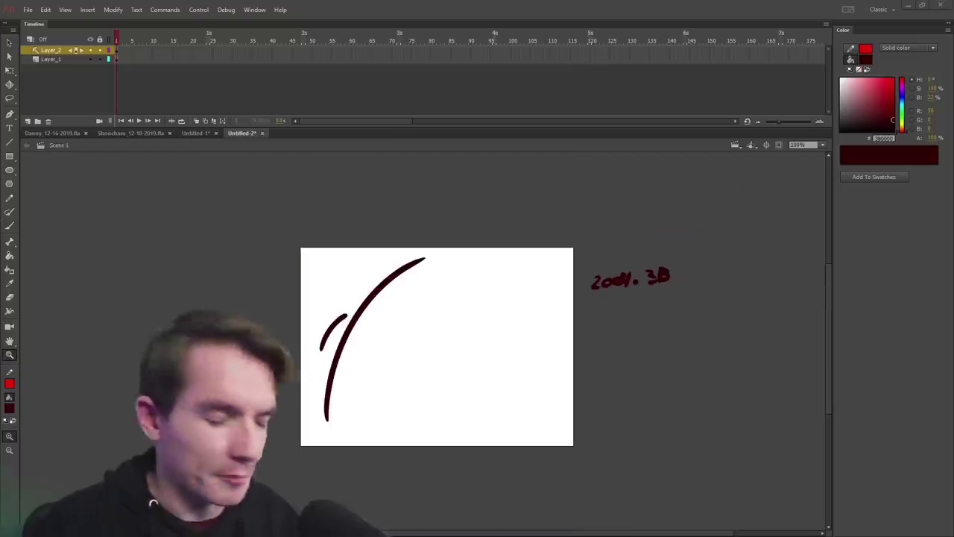
key("ctrl+a")
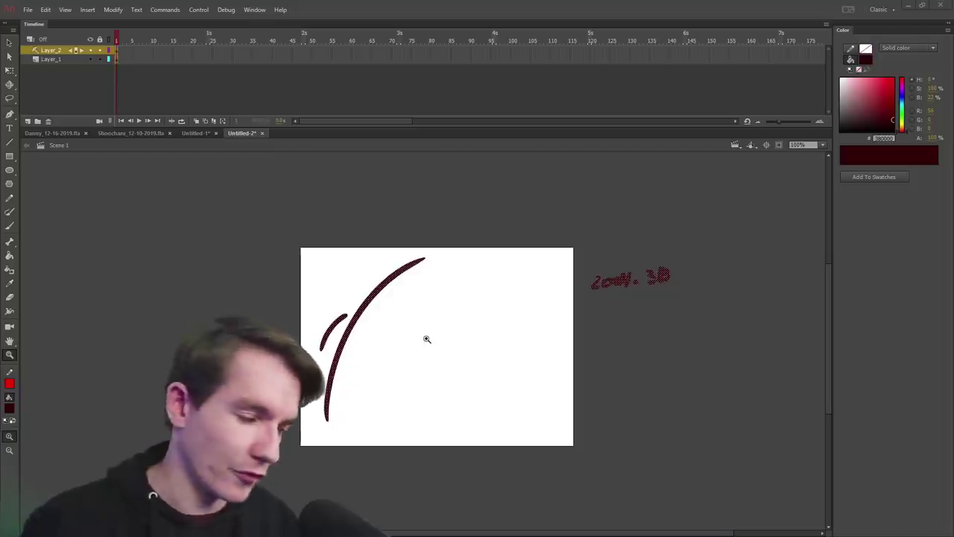
key("Delete")
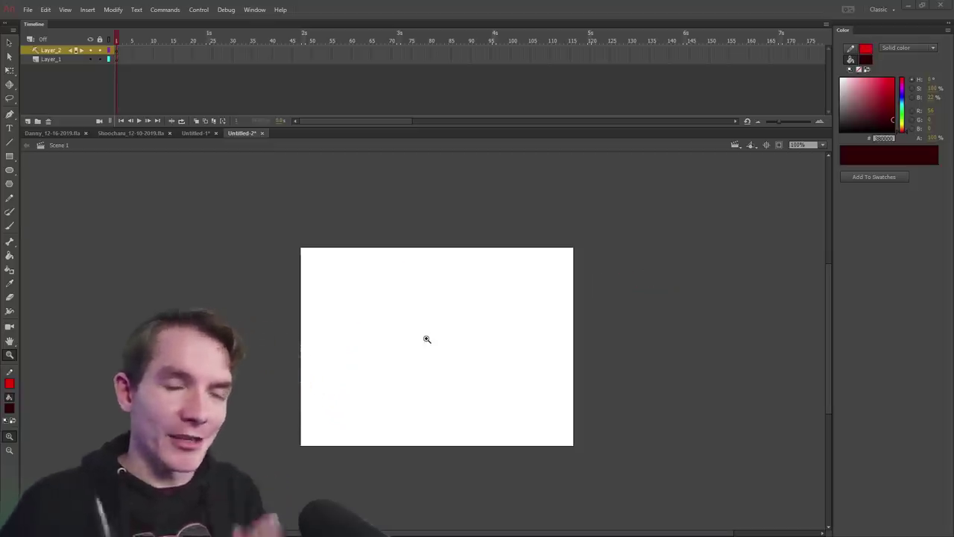
- Brush two dark red strokes meeting at a corner and examine their rounded joint up close
key("b")
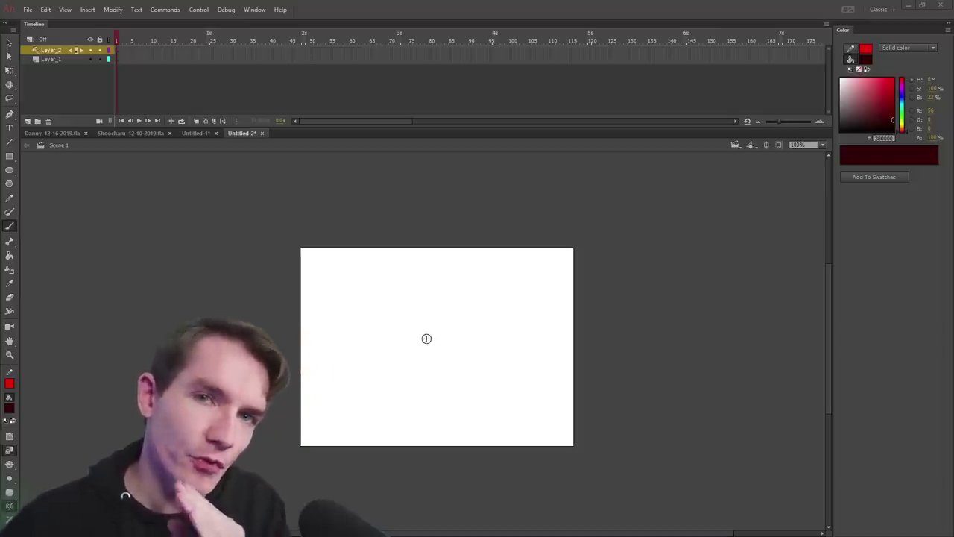
key("z")
left_click_drag(331, 456, 626, 245)
key("b")
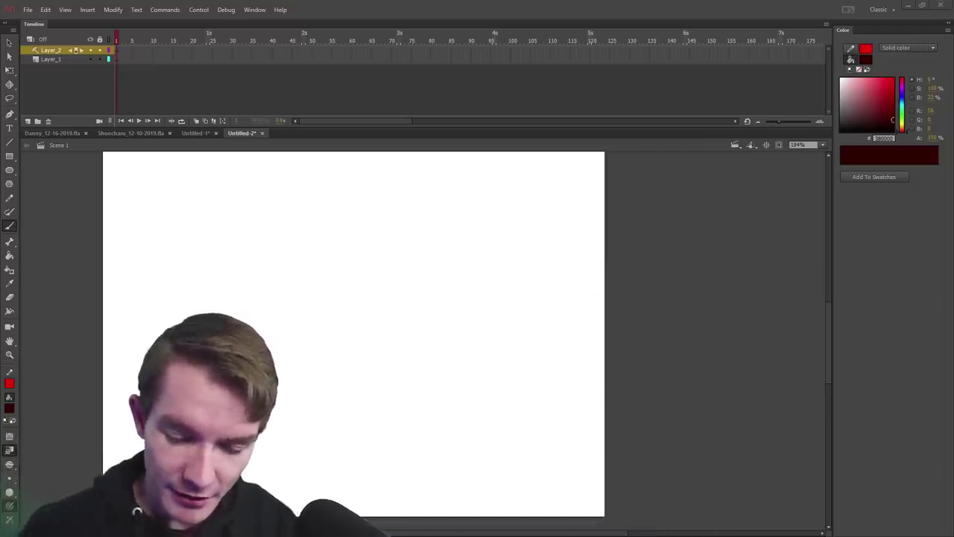
left_click(9, 355)
left_click_drag(189, 332, 267, 296)
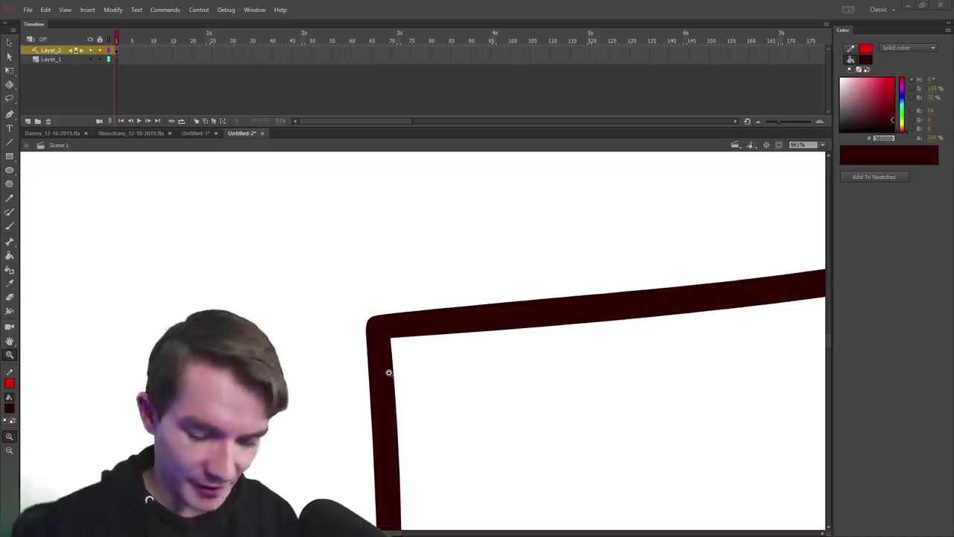
left_click(283, 438, "alt")
left_click(283, 439, "alt")
left_click(283, 438, "alt")
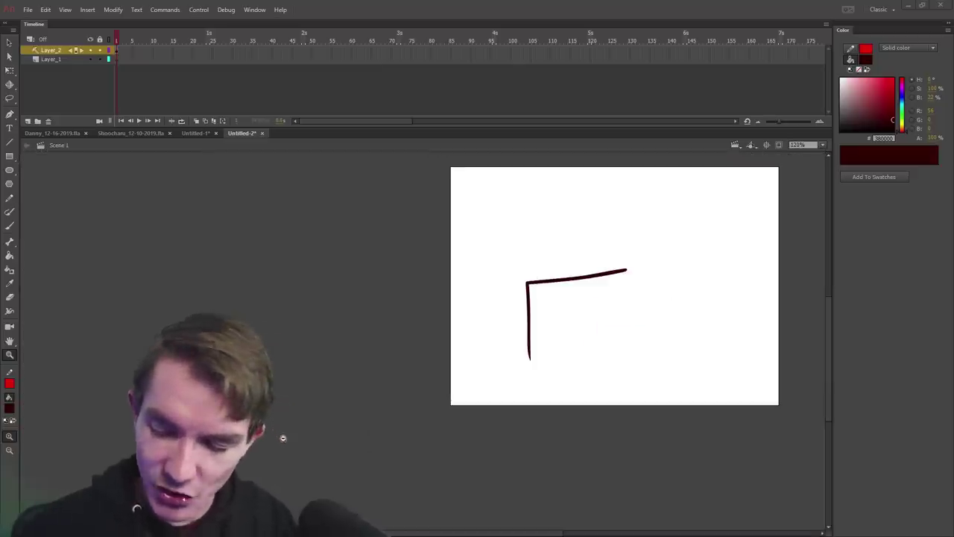
left_click(577, 358)
left_click_drag(827, 348, 834, 327)
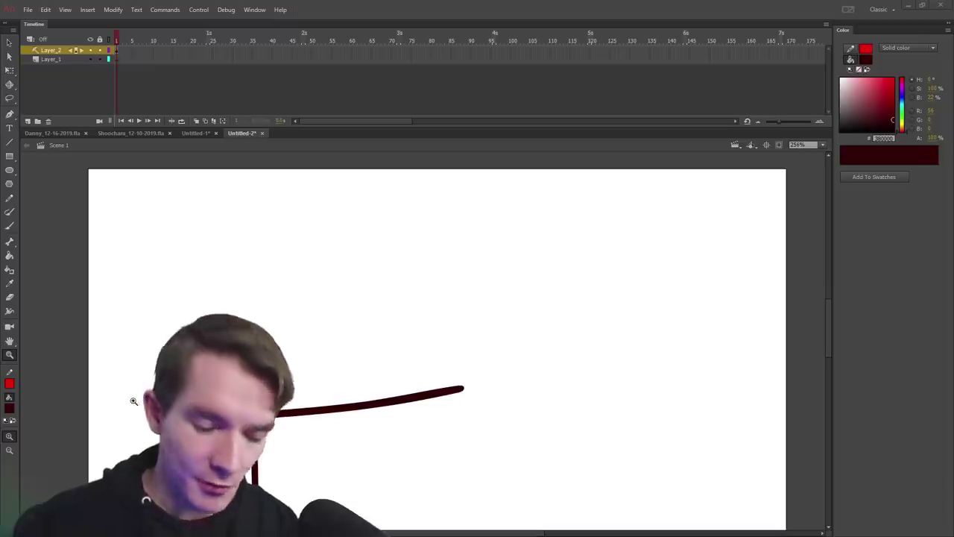
- Delete both corner strokes from the canvas
key("ctrl+a")
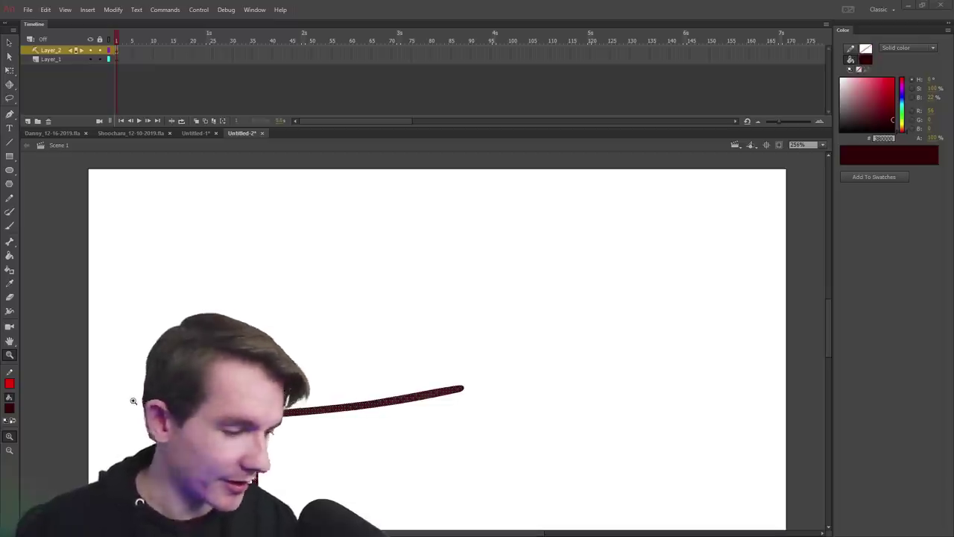
key("Delete")
left_click(10, 43)
- Brush a vertical stroke and a horizontal stroke crossing it, undoing imperfect attempts and a trial circle around them
key("b")
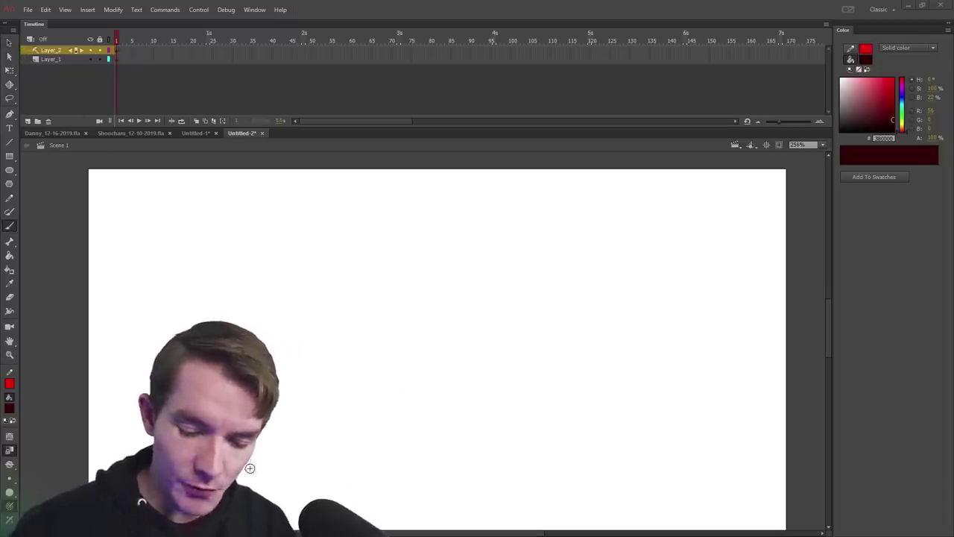
left_click_drag(240, 247, 241, 229)
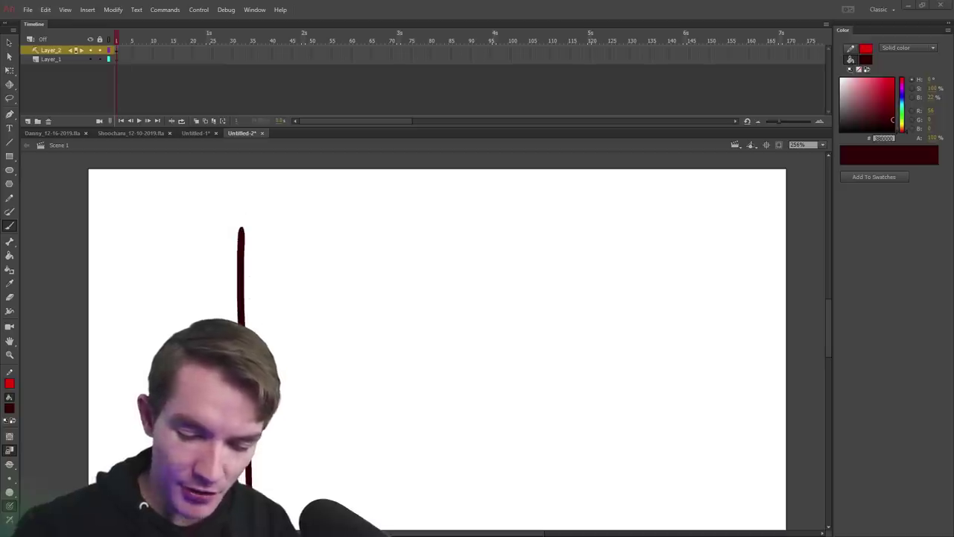
key("ctrl+z")
left_click_drag(249, 483, 232, 217)
key("ctrl+z")
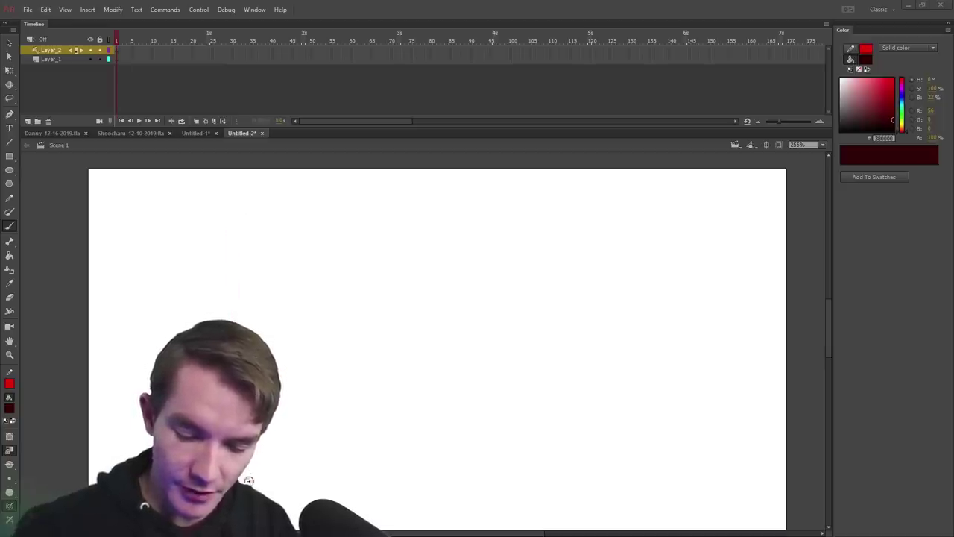
left_click_drag(265, 303, 268, 240)
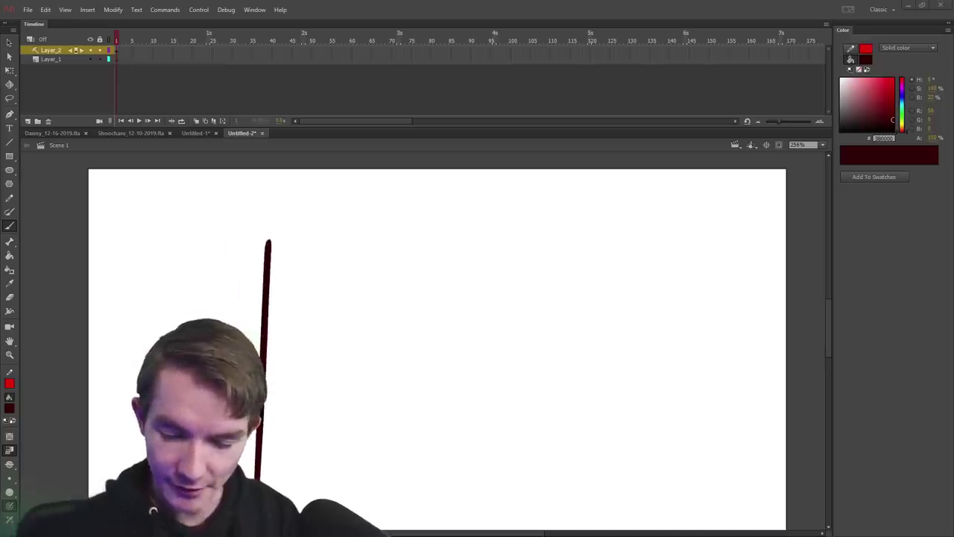
left_click_drag(265, 353, 513, 354)
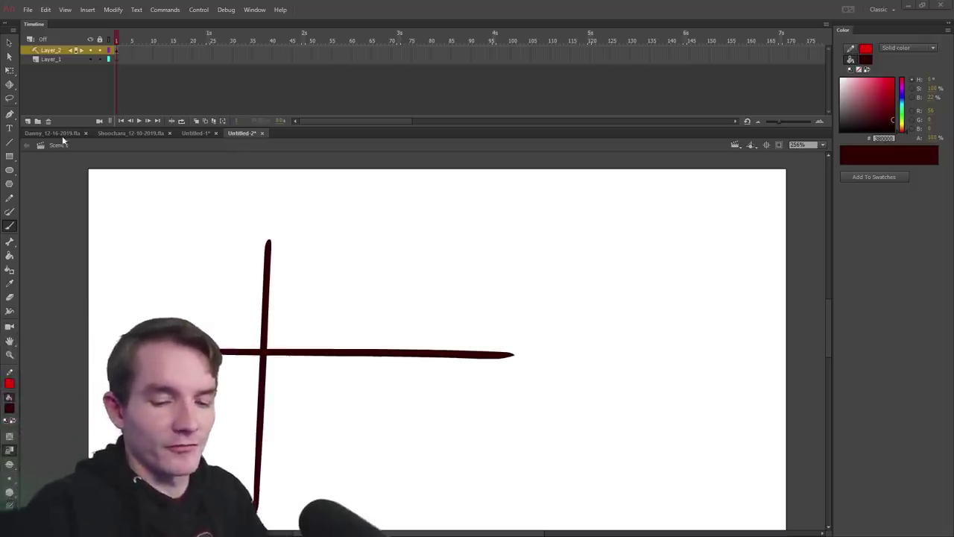
key("ctrl+y")
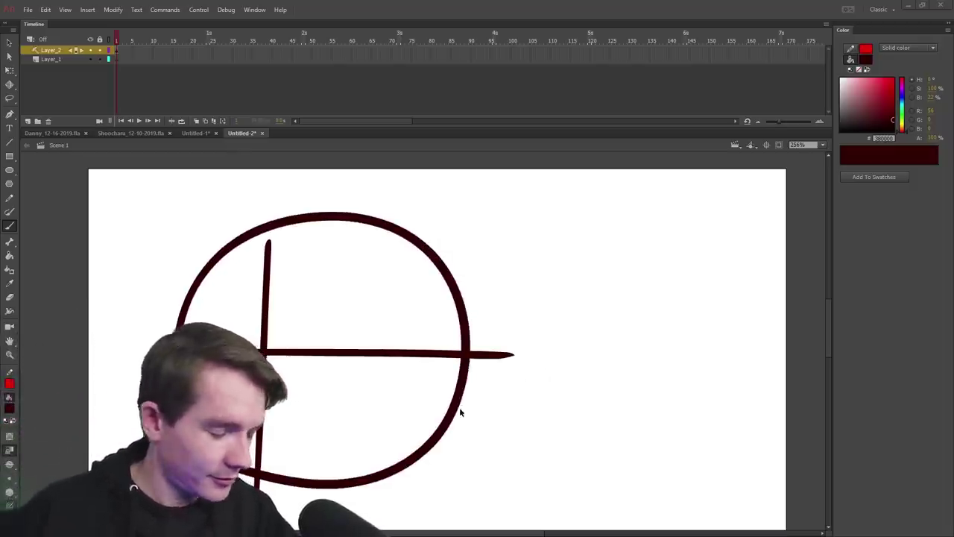
key("ctrl+z")
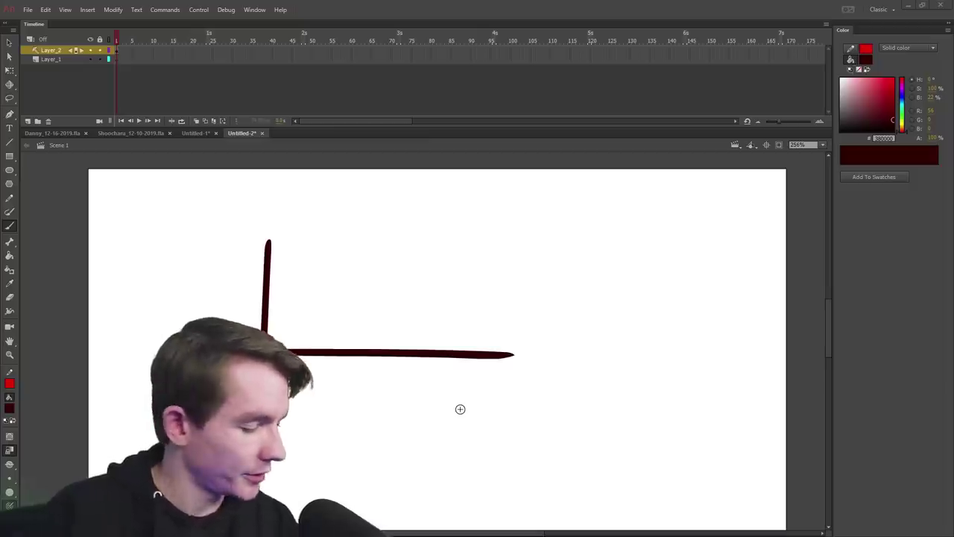
- Delete the vertical stroke's segment overhanging the intersection and inspect the resulting sharp corner
key("v")
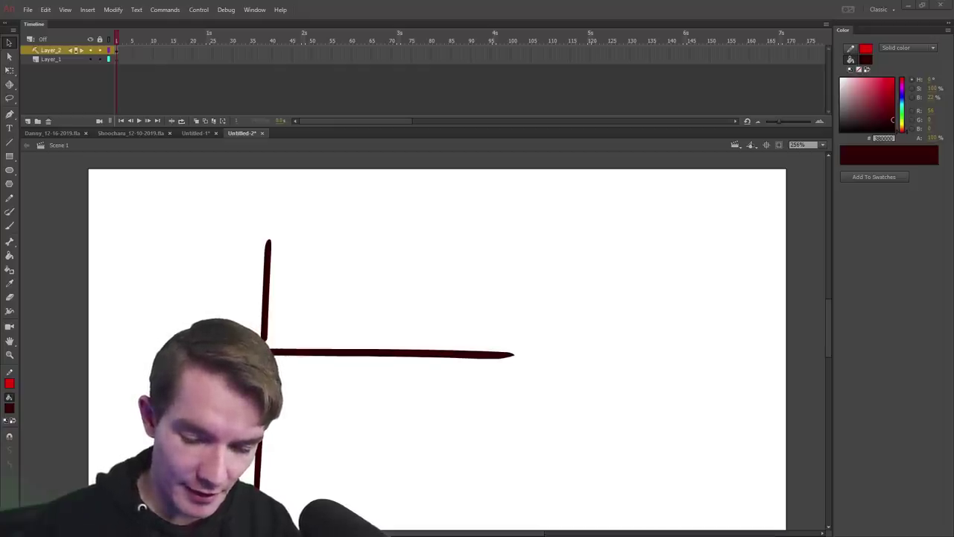
left_click(265, 320)
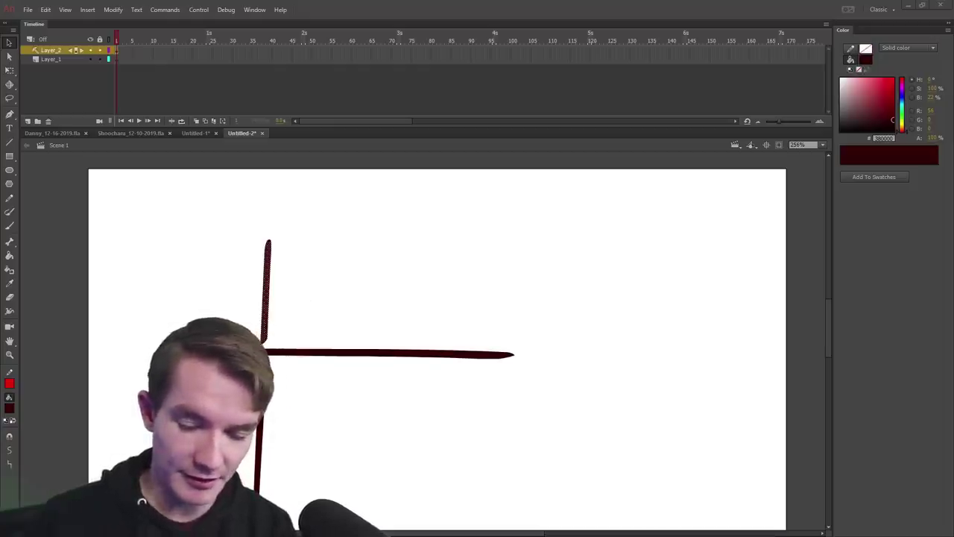
key("Delete")
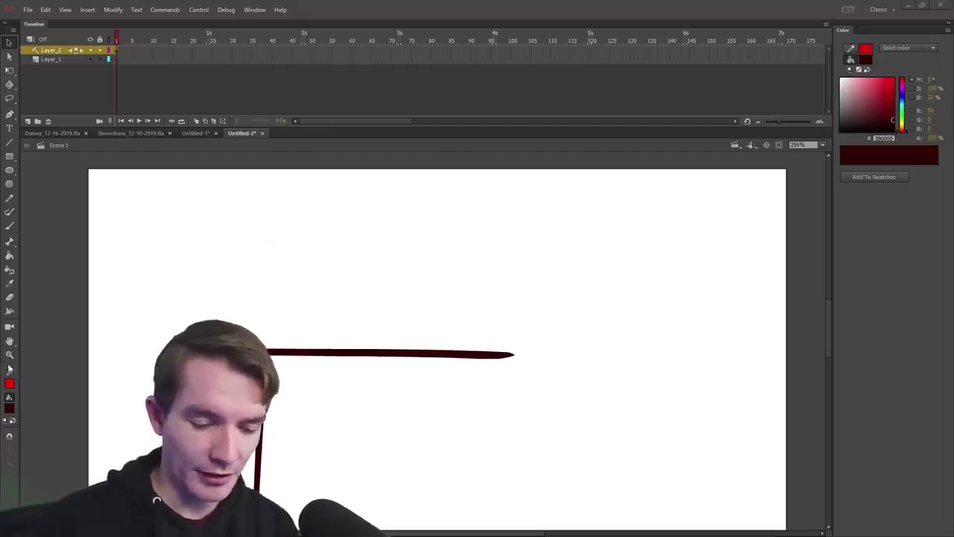
key("z")
left_click(225, 311)
left_click_drag(252, 266, 365, 368)
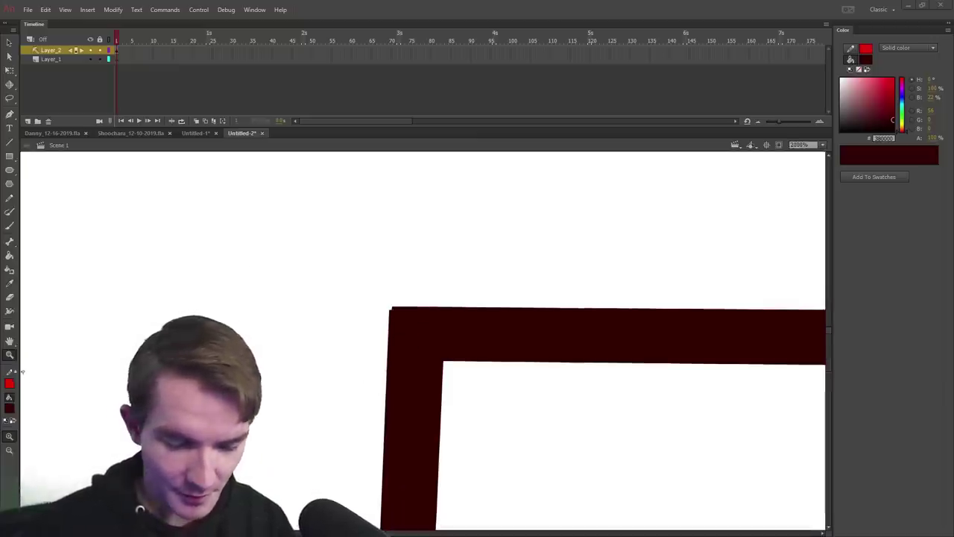
double_click(9, 341)
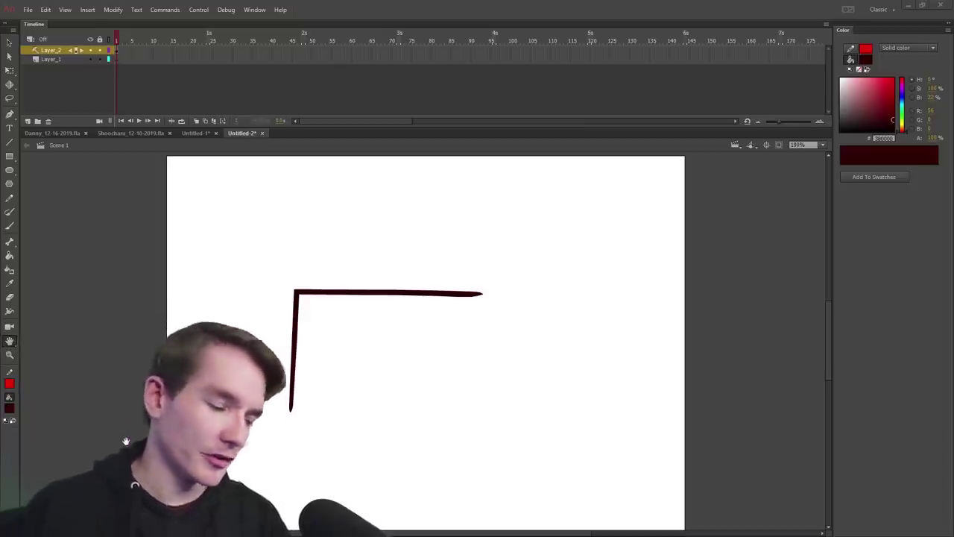
- Brush three curved strokes beside the corner so that their ends cross past each other, undoing imperfect attempts
key("b")
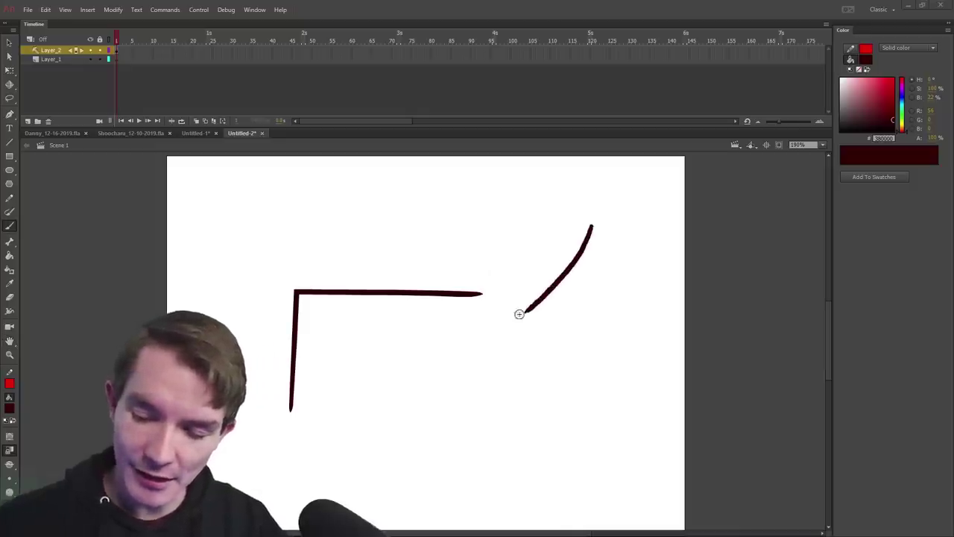
key("ctrl+z")
left_click_drag(588, 211, 528, 304)
key("ctrl+z")
mouse_move(590, 198)
left_mouse_down()
mouse_move(581, 239)
mouse_move(517, 330)
left_mouse_up()
mouse_move(517, 260)
left_mouse_down()
mouse_move(533, 329)
mouse_move(588, 421)
left_mouse_up()
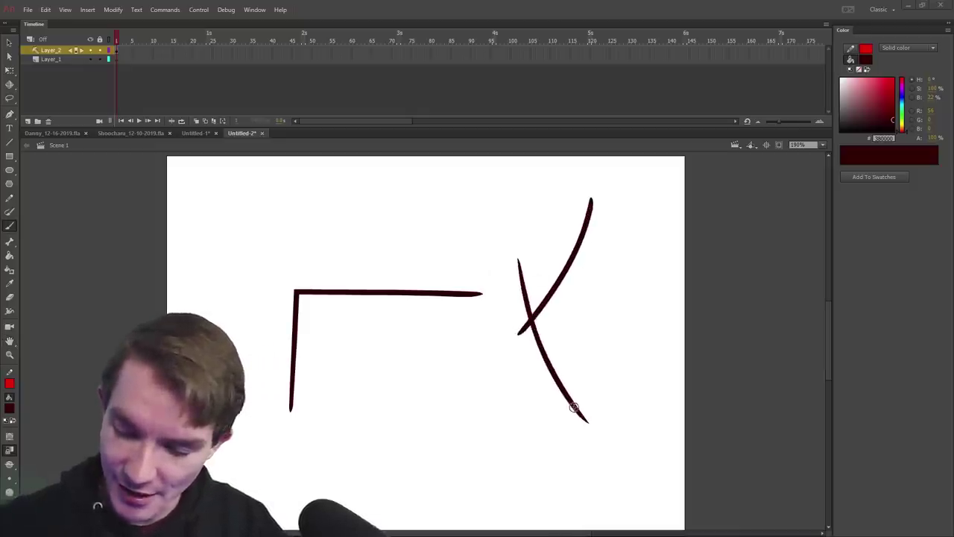
mouse_move(641, 250)
left_mouse_down()
mouse_move(564, 442)
mouse_move(647, 232)
left_mouse_up()
key("ctrl+z")
- Delete the overhanging ends where the three curved strokes intersect to leave sharp corners
left_click(10, 43)
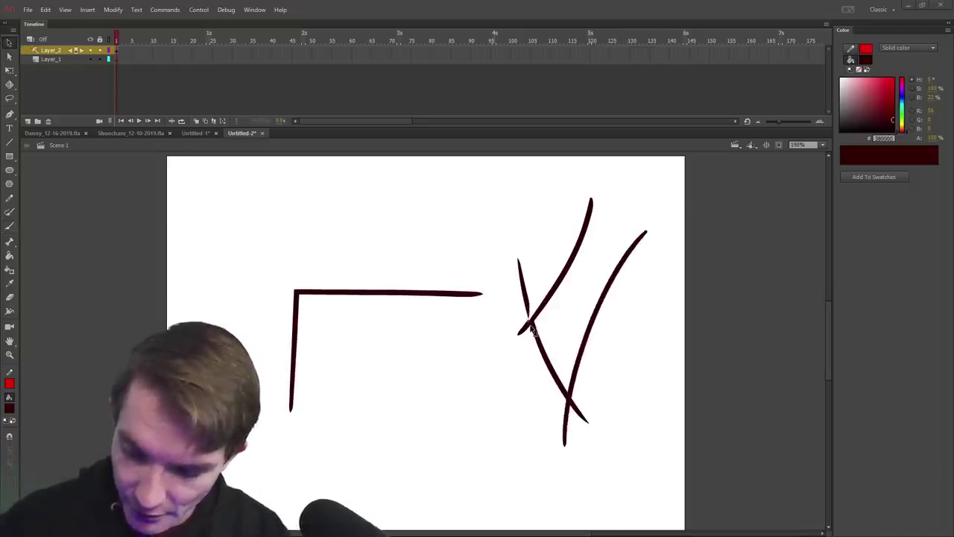
left_click(526, 326)
left_click(528, 311, "shift")
key("Delete")
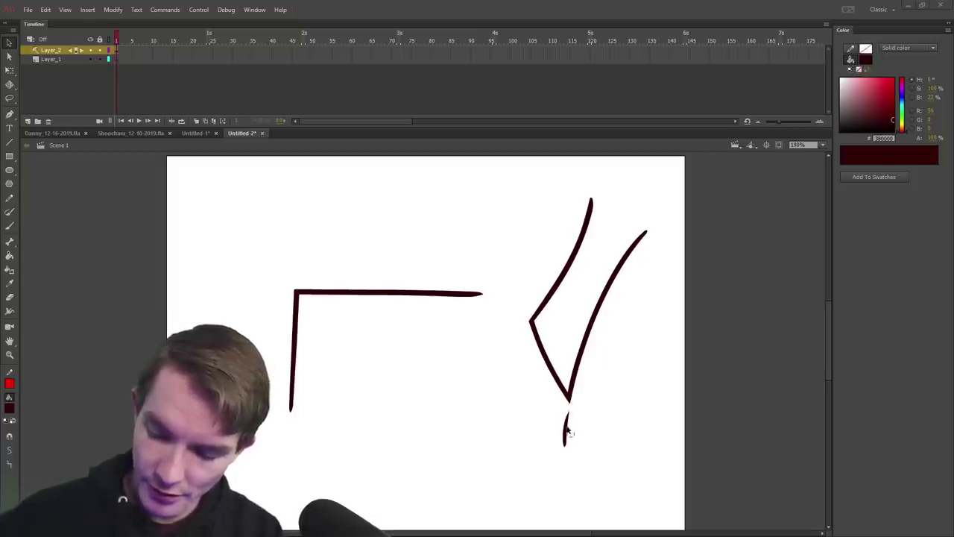
left_click(569, 430)
key("Delete")
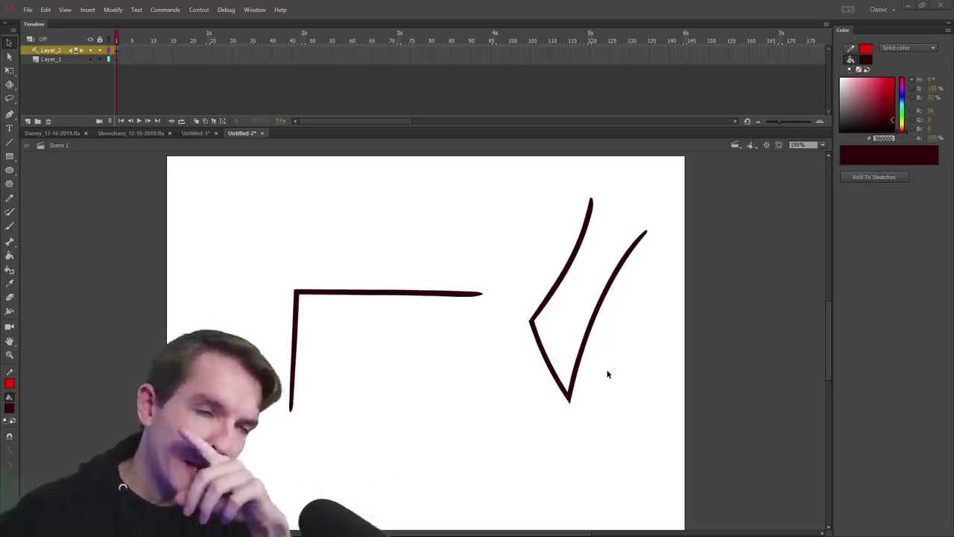
- Reshape the rounded upper tip of the left curved stroke into a tapered point with the Selection tool
left_click(9, 355)
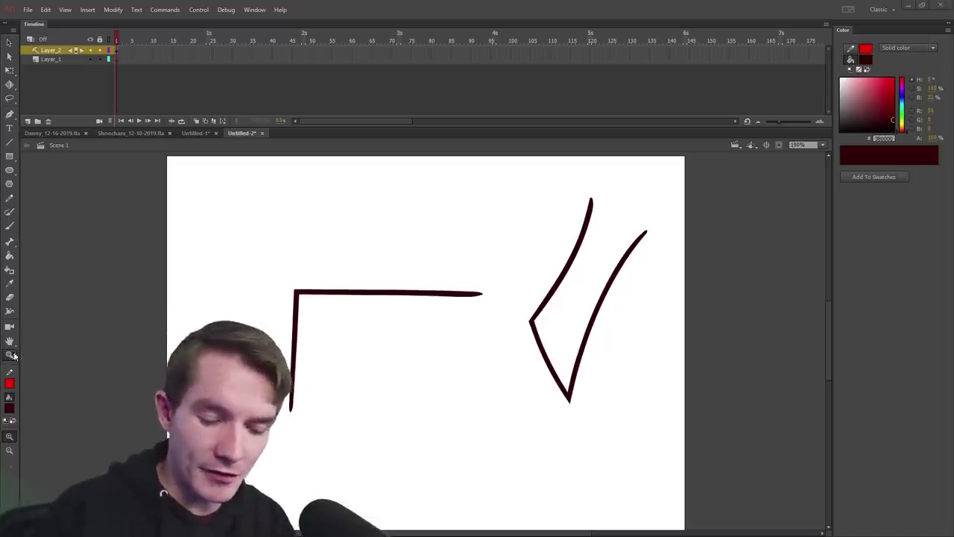
left_click_drag(511, 330, 594, 249)
left_click_drag(288, 418, 518, 209)
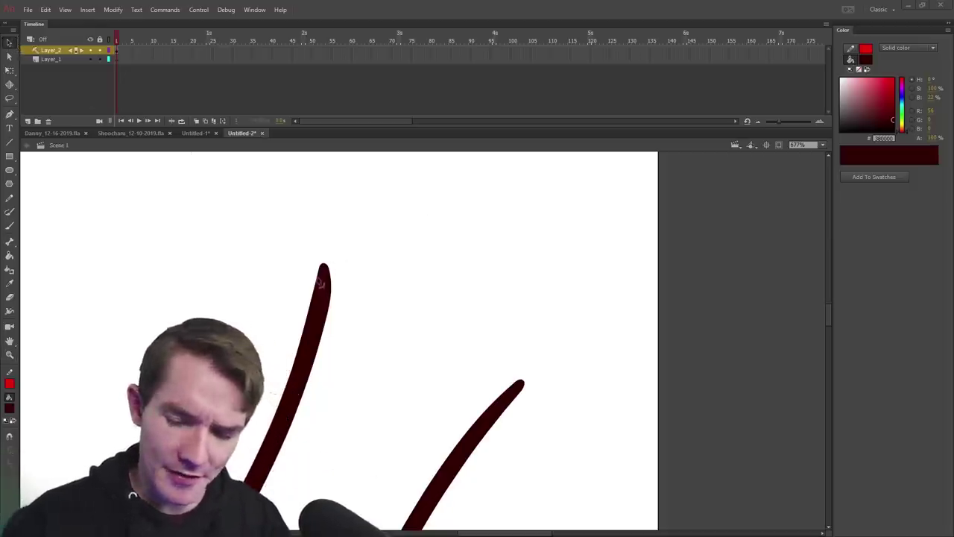
left_click_drag(315, 293, 331, 265)
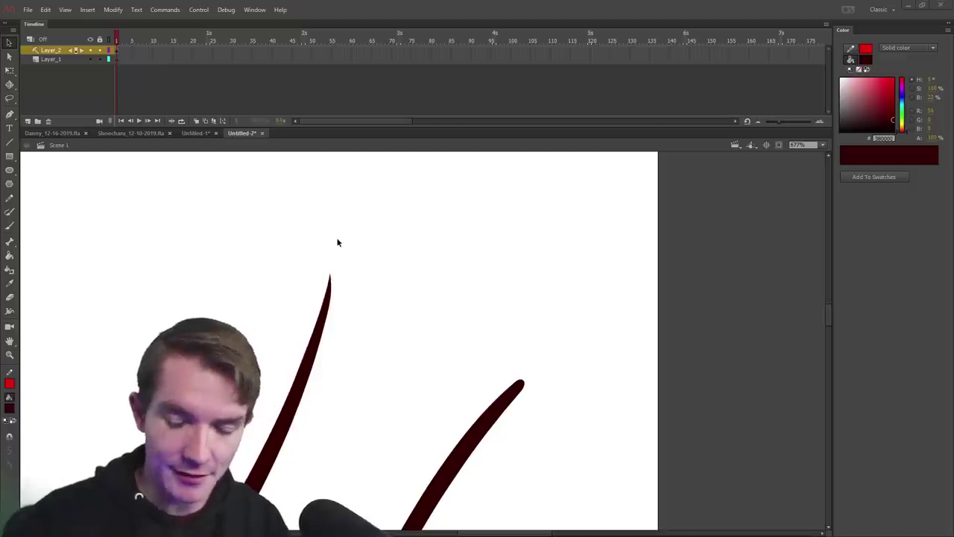
- Try to taper the right curved stroke's upper tip by reshaping its edge, and undo the attempts
left_click_drag(519, 396, 551, 340)
left_click_drag(827, 324, 828, 336)
key("ctrl+z")
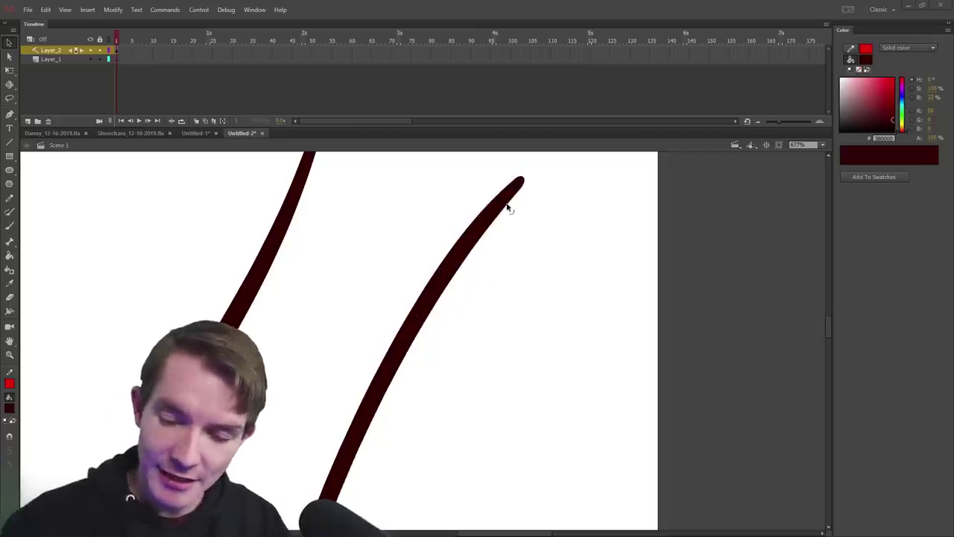
left_click_drag(509, 209, 512, 177)
key("ctrl+z")
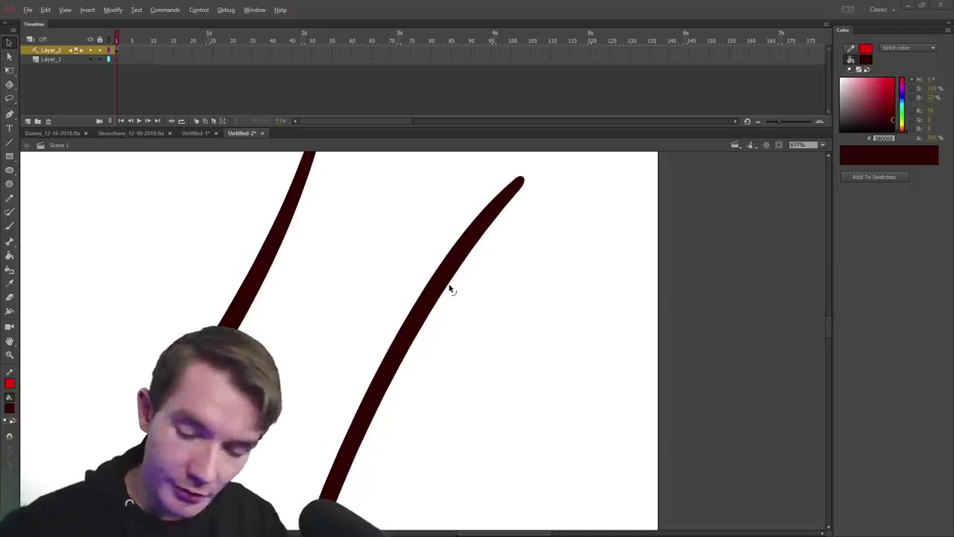
- Reshape the edge of the right curved stroke so its upper end tapers to a sharp point
mouse_move(449, 285)
left_mouse_down()
mouse_move(474, 304)
mouse_move(445, 294)
left_mouse_up()
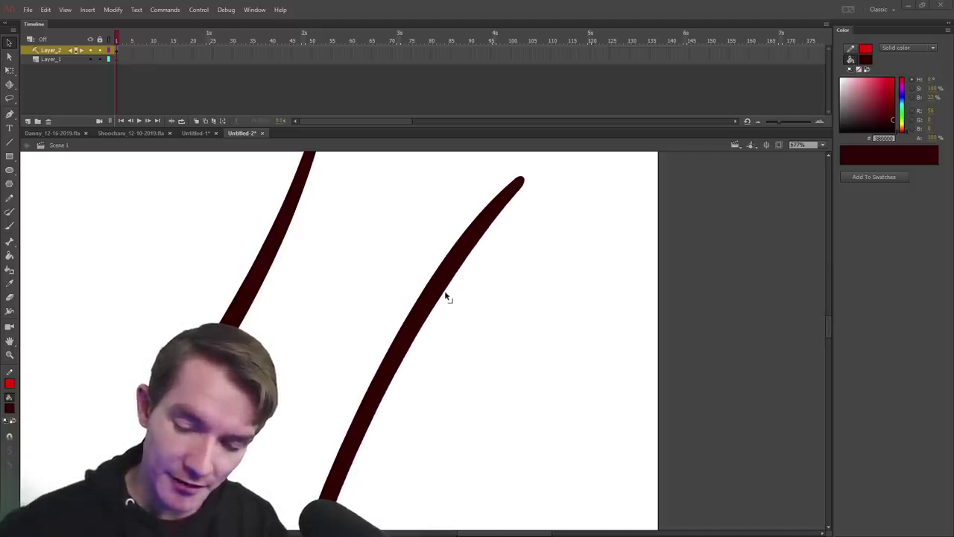
left_click_drag(494, 220, 542, 133)
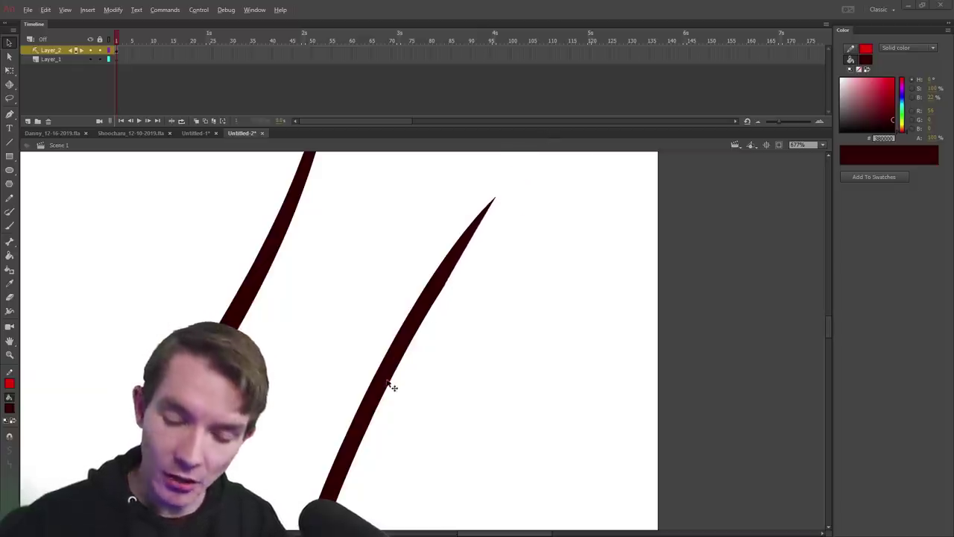
mouse_move(387, 380)
left_mouse_down()
mouse_move(399, 391)
mouse_move(385, 381)
left_mouse_up()
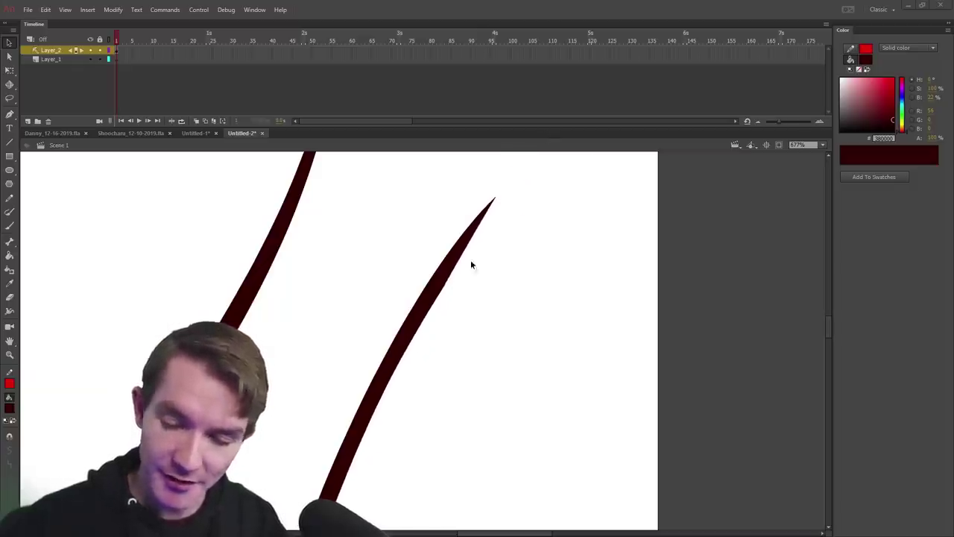
mouse_move(465, 250)
left_mouse_down()
mouse_move(473, 224)
mouse_move(597, 116)
left_mouse_up()
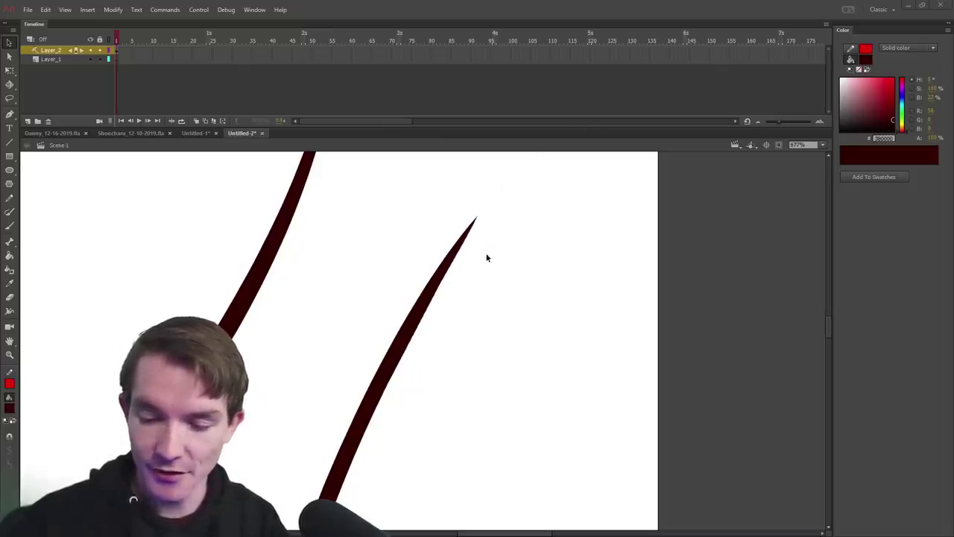
- Examine the tapered ends and sharp corners of the curved strokes from farther out and closer in
left_click(9, 357)
left_click(397, 317, "alt")
left_click(396, 317, "alt")
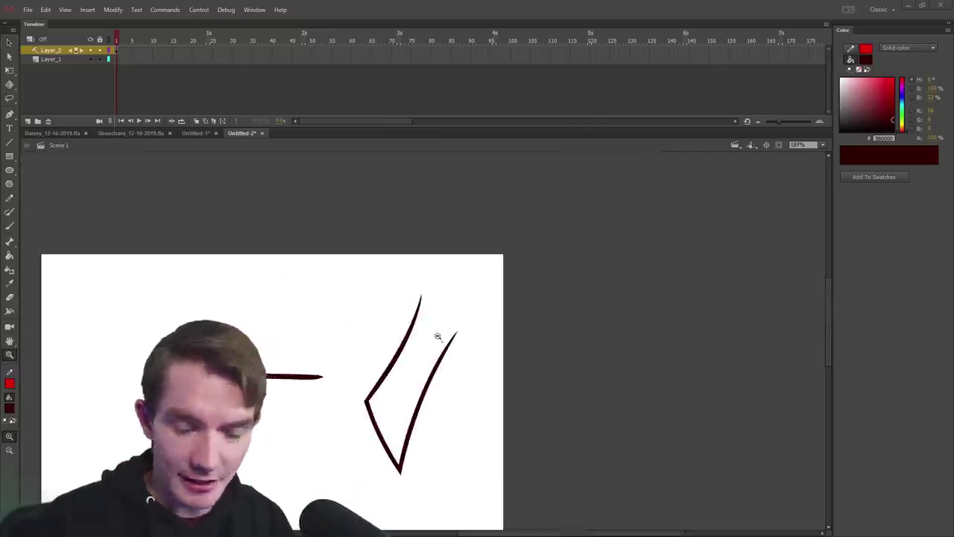
left_click(439, 336, "alt")
left_click_drag(379, 291, 602, 442)
left_click_drag(301, 203, 544, 470)
- Insert a new layer above the guide layer holding the strokes
key("v")
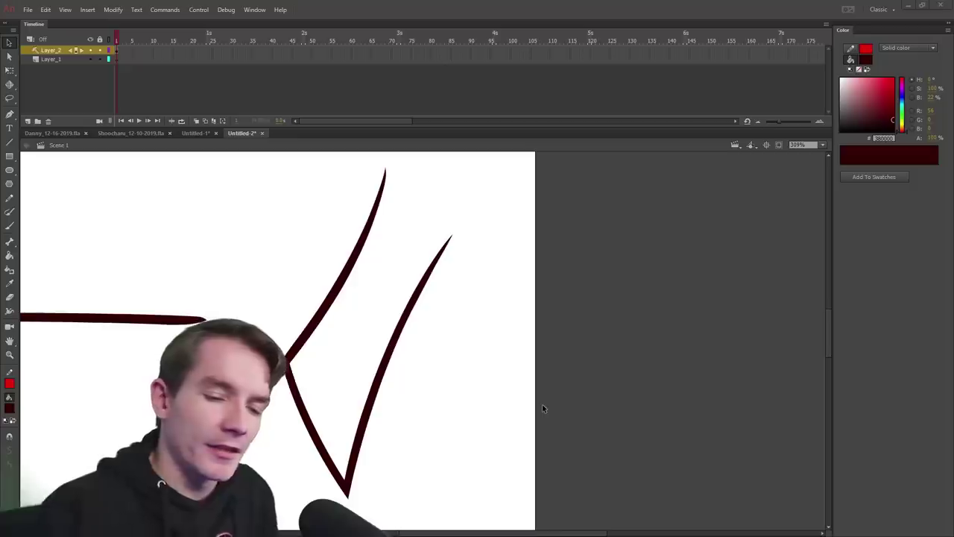
left_click(69, 50)
key("ctrl+alt+n")
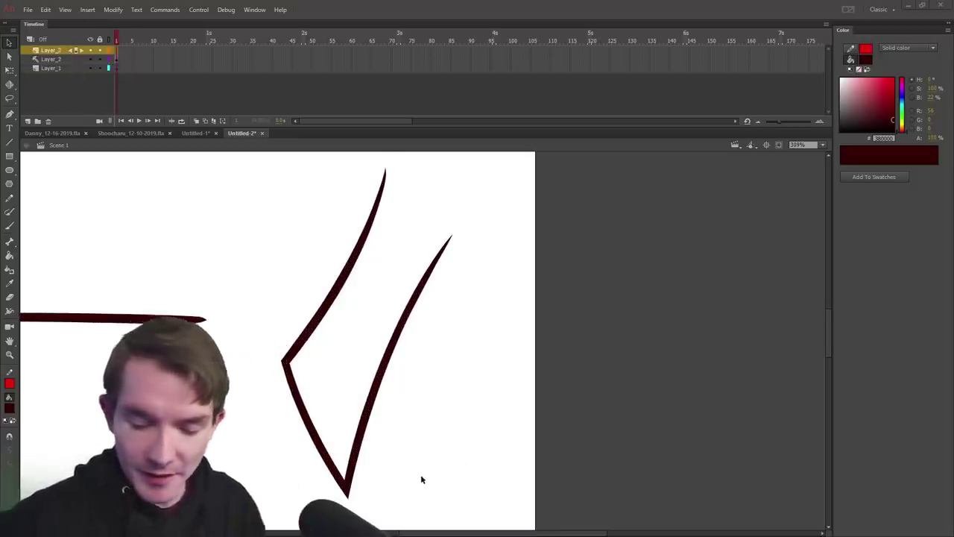
- Switch to Danny_12-16-2019.fla and examine the green character's finished inked and coloured head
key(".")
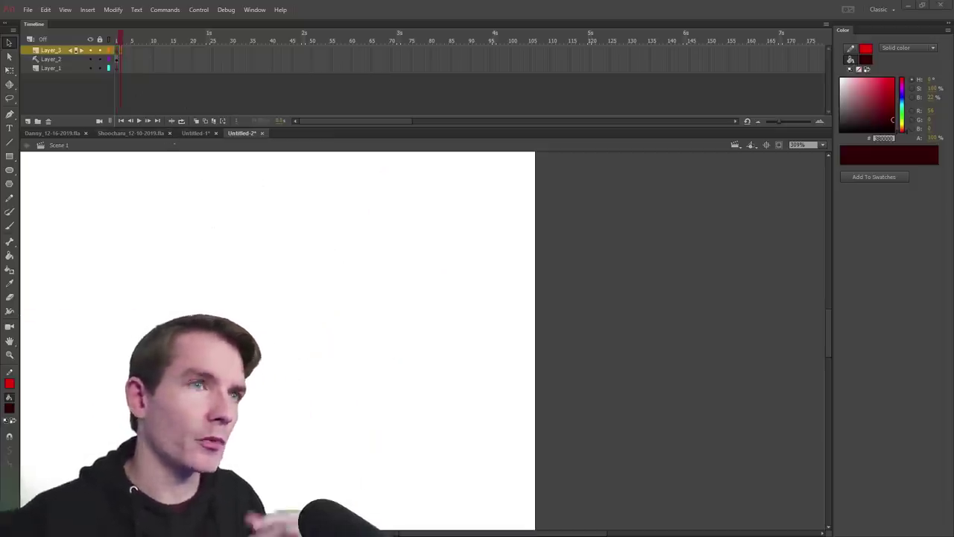
left_click(75, 132)
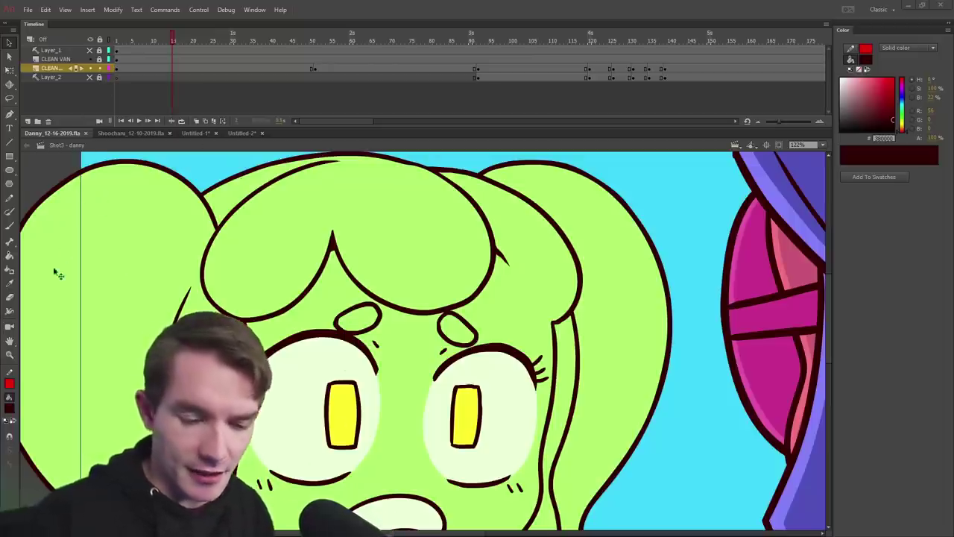
left_click(10, 355)
key("ctrl+minus")
key("ctrl+minus")
- Sketch the in-between's head outline, neck, torso and arms in red over the onion-skinned poses on Layer_9
left_click_drag(270, 226, 395, 299)
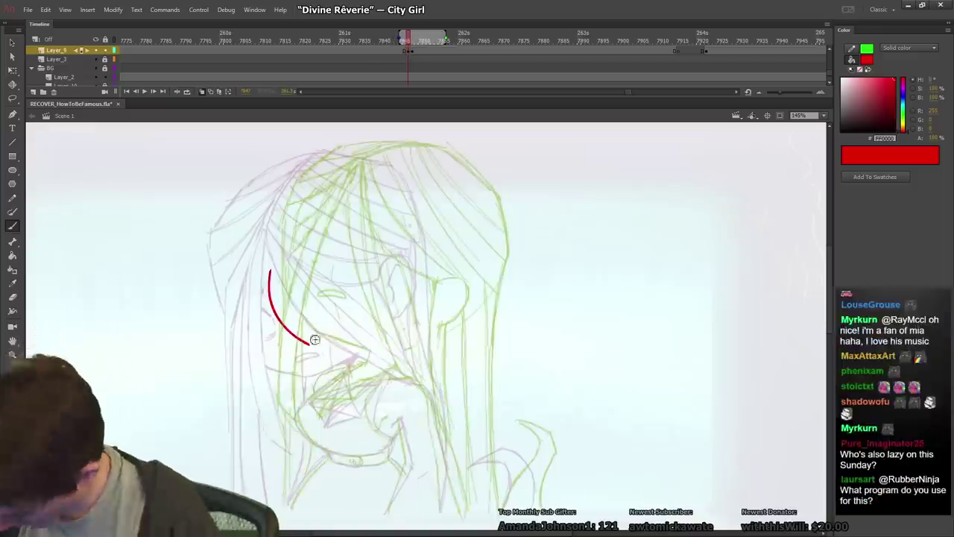
mouse_move(318, 149)
left_mouse_down()
mouse_move(352, 358)
mouse_move(447, 313)
left_mouse_up()
left_click_drag(400, 421, 387, 514)
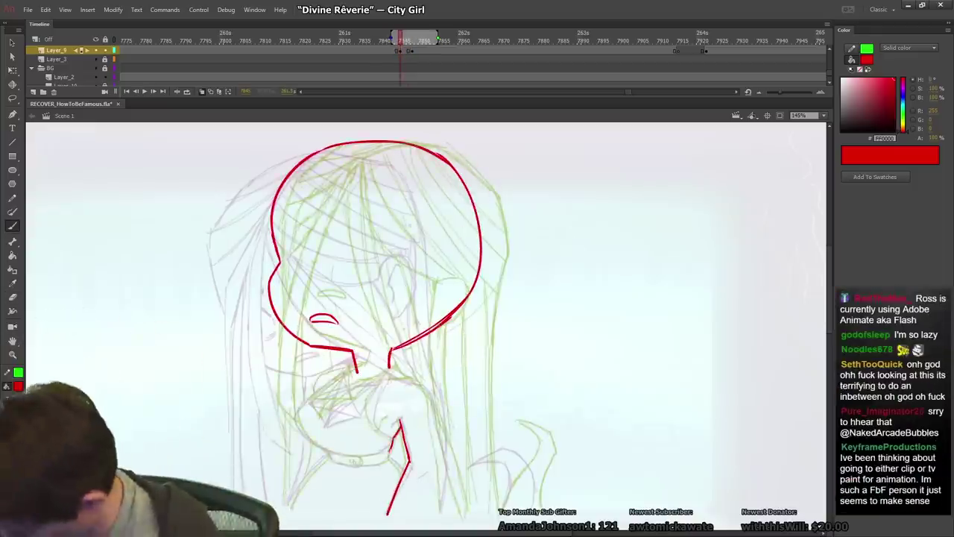
left_click_drag(328, 453, 389, 458)
key(".")
left_click_drag(308, 400, 391, 440)
left_click_drag(393, 370, 442, 512)
key(".")
- Sketch the collar, the ear and the curved tail of the in-between figure in red
left_click_drag(349, 364, 312, 401)
left_click_drag(325, 423, 347, 401)
mouse_move(413, 279)
left_mouse_down()
mouse_move(450, 277)
mouse_move(405, 323)
left_mouse_up()
left_click_drag(443, 279, 415, 309)
key(".")
left_click_drag(480, 448, 540, 507)
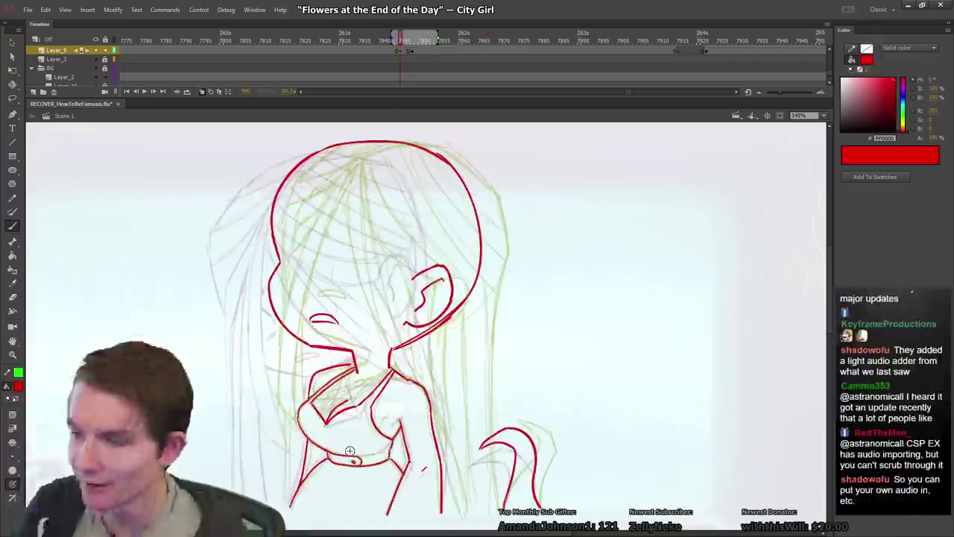
key(".")
- Sketch the hair parting, the strands sweeping across the crown and the long lock falling over the face
mouse_move(406, 146)
left_mouse_down()
mouse_move(322, 181)
mouse_move(412, 306)
left_mouse_up()
scroll(335, 209, "up", 1)
key(".")
left_click_drag(331, 206, 423, 296)
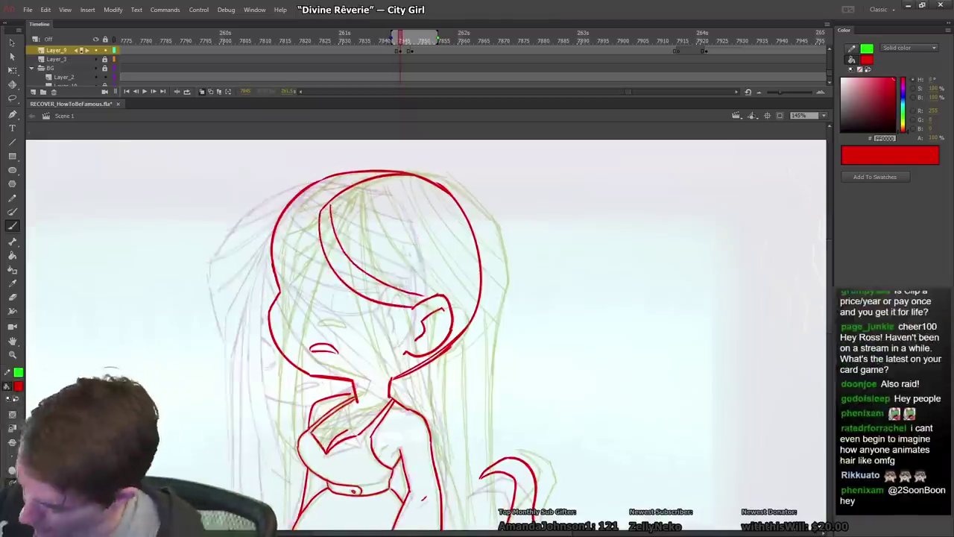
key(".")
key(".")
left_click_drag(342, 197, 478, 287)
left_click_drag(380, 179, 474, 237)
left_click_drag(330, 209, 421, 414)
- Erase overlaps at the hair lock's tip, draw the hair's outer contour behind the head and erase the head line inside it
key("e")
left_click_drag(393, 376, 417, 406)
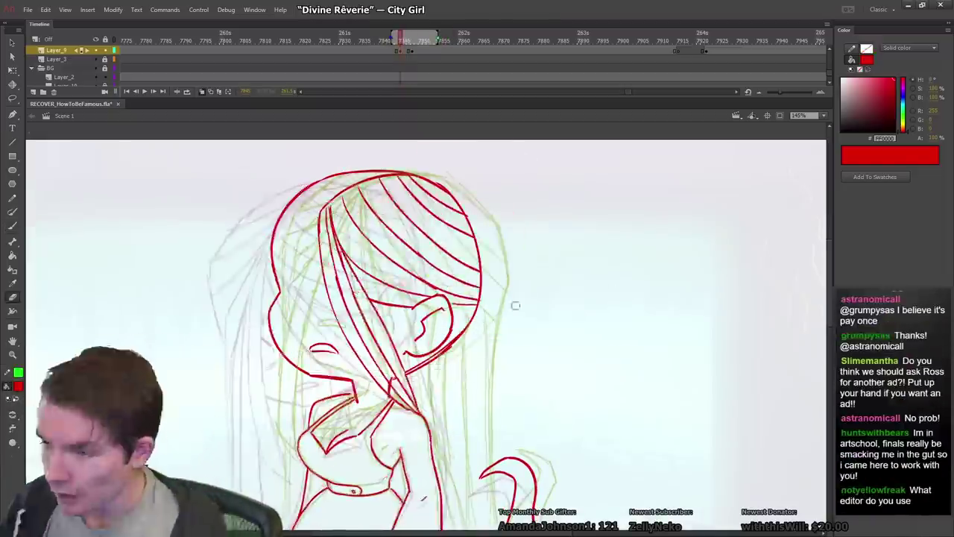
key("b")
key(".")
key(".")
key(".")
mouse_move(360, 168)
left_mouse_down()
mouse_move(441, 176)
mouse_move(491, 309)
left_mouse_up()
key("e")
left_click_drag(479, 272, 440, 347)
- Draw the long hair strands hanging behind the ear and erase the overlap beside the tail
mouse_move(410, 250)
left_mouse_down()
mouse_move(454, 278)
mouse_move(477, 465)
left_mouse_up()
key("b")
scroll(453, 280, "down", 1)
key("e")
left_click_drag(483, 421, 486, 488)
key("b")
- Move the in-between's keyframe slightly earlier on Layer_9 and sketch the hair on the face side of the head
left_click_drag(399, 51, 392, 51)
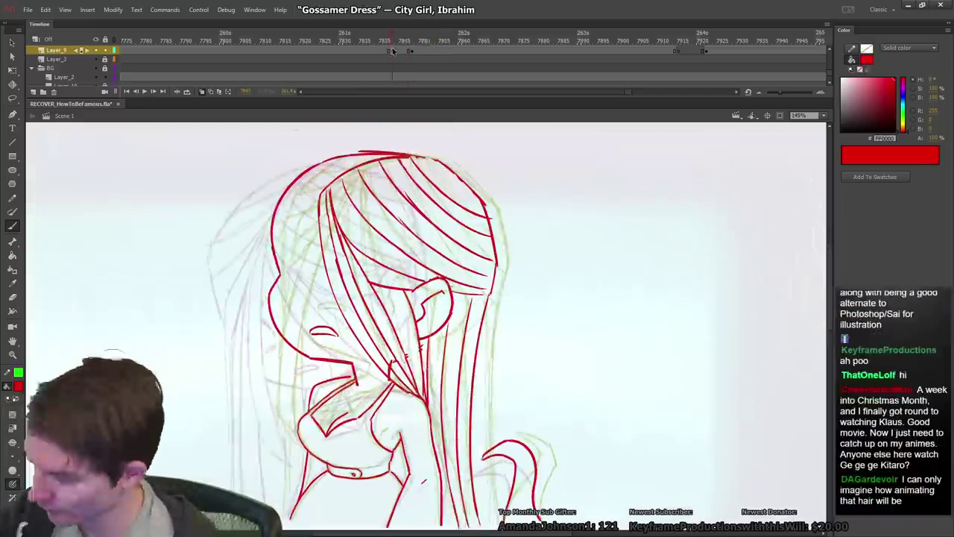
key("e")
key("b")
left_click_drag(373, 152, 256, 264)
key(".")
- Play back and step through the sketched frames to review the head-turn motion at different zoom levels
left_click(369, 38)
key("Return")
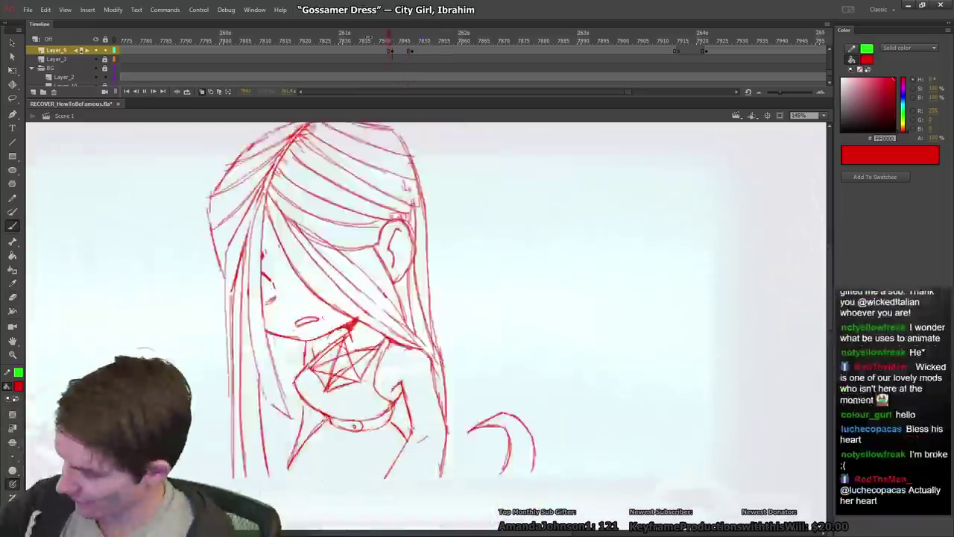
key("Return")
key(".")
key(".")
key(".")
key(".")
key(".")
key(".")
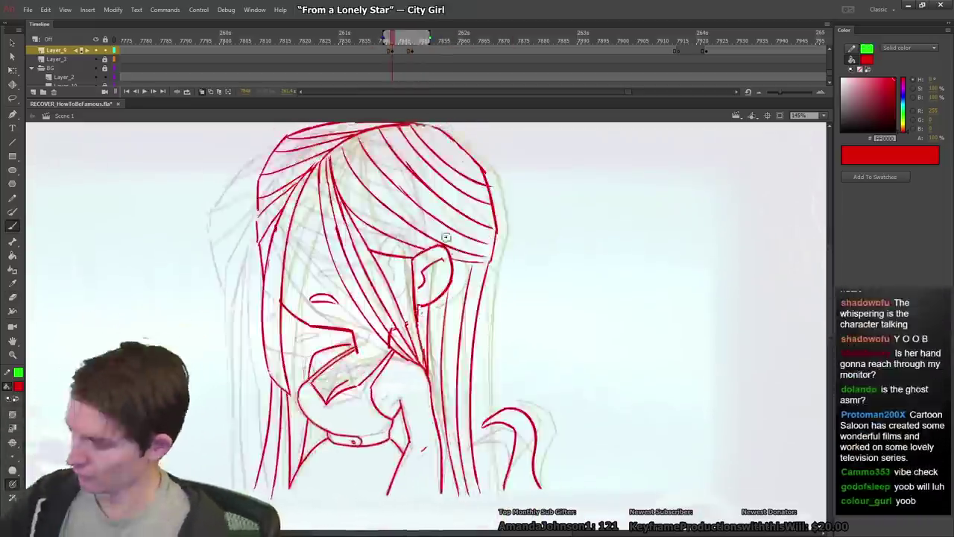
left_click(373, 39)
key("Return")
key("Return")
key("ctrl+2")
key("ctrl+=")
key("ctrl+2")
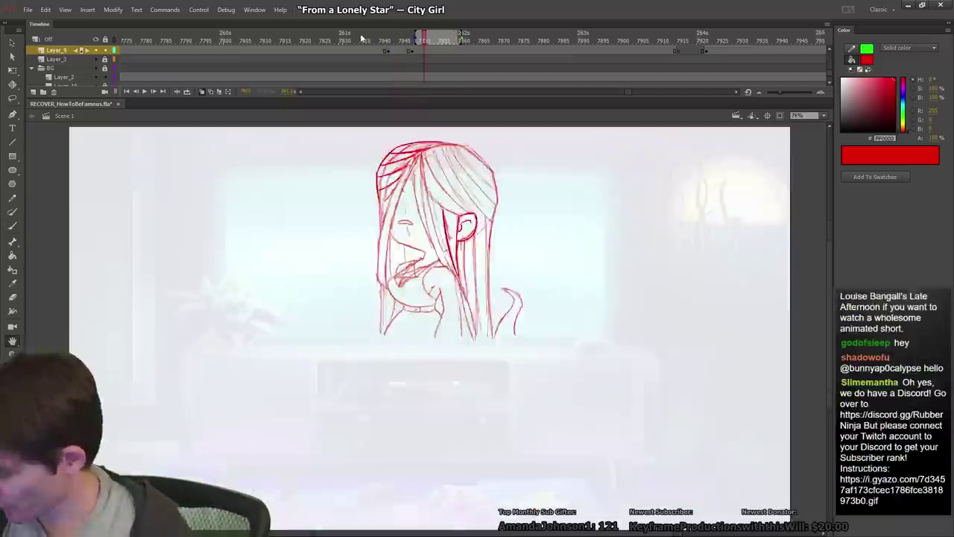
- Add hair strokes along the face side of the head and play the sequence back at full-stage view
left_click_drag(410, 163, 390, 211)
key("b")
key("ctrl+=")
double_click(12, 340)
key("Return")
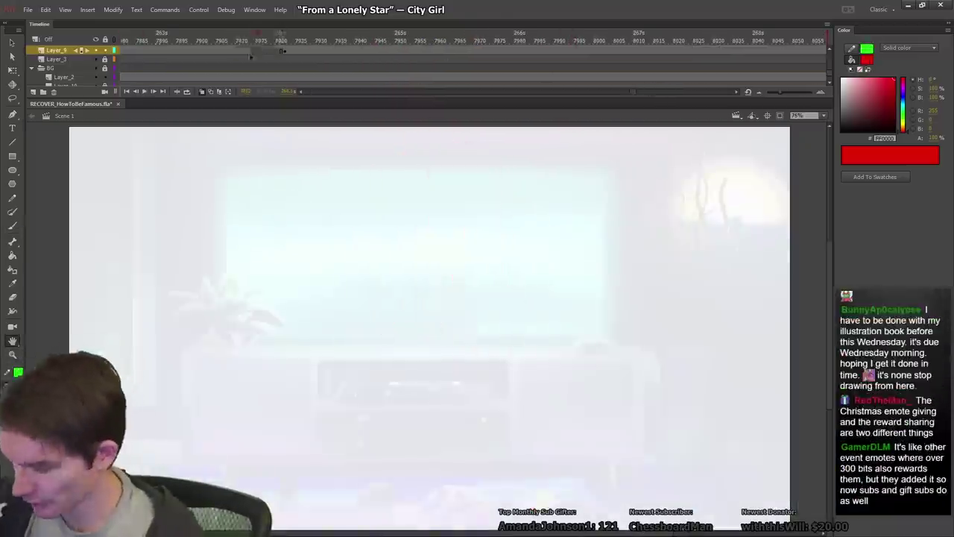
- Sketch the head outline of the next in-between in red and adjust its shape with Free Transform
left_click(256, 41)
key("Return")
left_click(256, 40)
key("z")
left_click_drag(358, 134, 596, 360)
key("b")
left_click_drag(335, 156, 291, 281)
mouse_move(290, 283)
left_mouse_down()
mouse_move(342, 348)
mouse_move(335, 156)
left_mouse_up()
key("e")
key("q")
left_click_drag(484, 160, 469, 161)
mouse_move(258, 34)
left_mouse_down()
mouse_move(236, 32)
mouse_move(260, 35)
left_mouse_up()
key("b")
left_click_drag(270, 284, 275, 317)
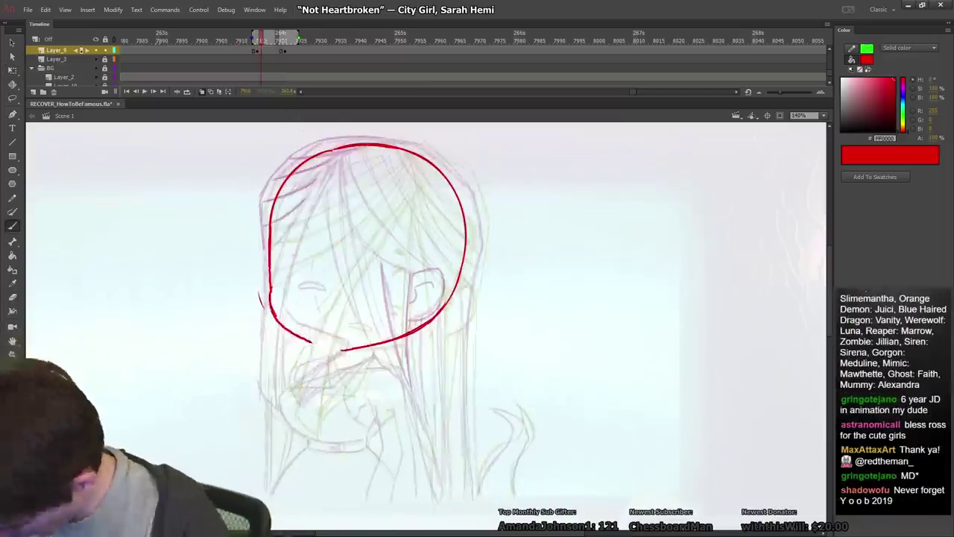
- Sketch the ear and mouth on the new head, clear the outline inside the ear and readjust the head with Free Transform
key("q")
left_click_drag(408, 208, 415, 209)
key("b")
key("e")
mouse_move(426, 287)
left_mouse_down()
mouse_move(419, 326)
mouse_move(429, 313)
left_mouse_up()
key("b")
left_click_drag(315, 322, 341, 322)
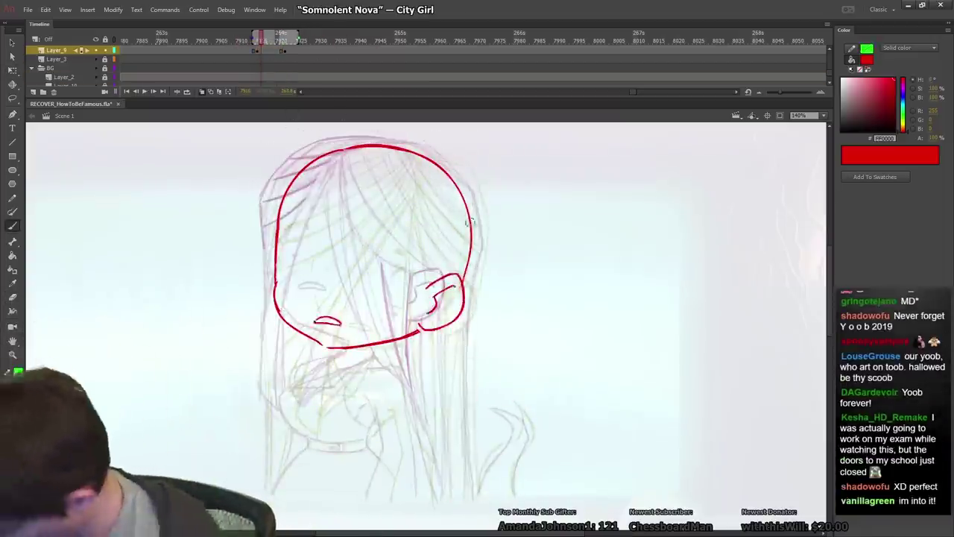
key("q")
left_click_drag(470, 222, 462, 223)
left_click_drag(241, 127, 236, 132)
- Sketch the neck, shoulder, arm, collar and chest contours beneath the new head
key("b")
left_click_drag(344, 349, 344, 357)
left_click_drag(348, 352, 366, 350)
mouse_move(375, 345)
left_mouse_down()
mouse_move(373, 354)
mouse_move(410, 388)
left_mouse_up()
key(".")
left_click_drag(410, 389, 423, 501)
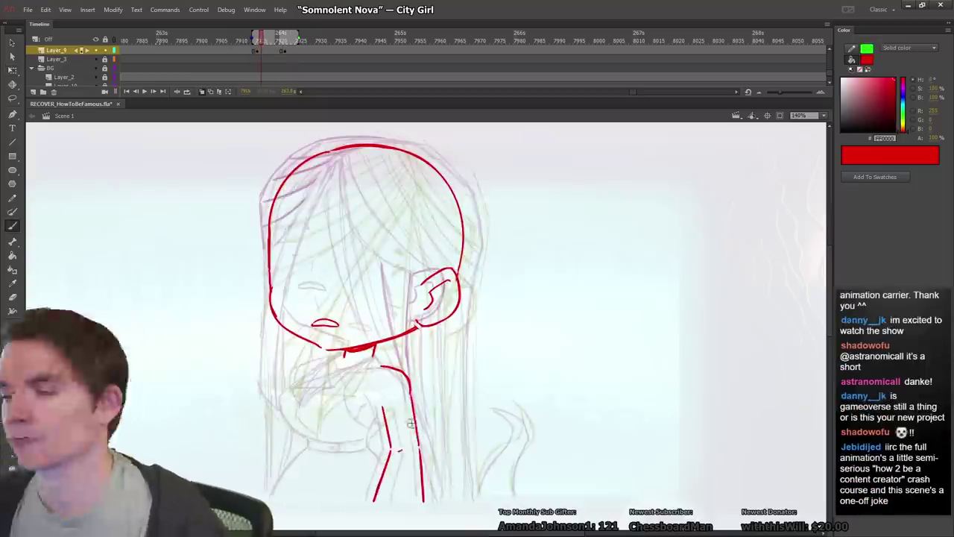
left_click_drag(390, 450, 373, 501)
left_click_drag(335, 356, 322, 361)
left_click_drag(400, 450, 404, 447)
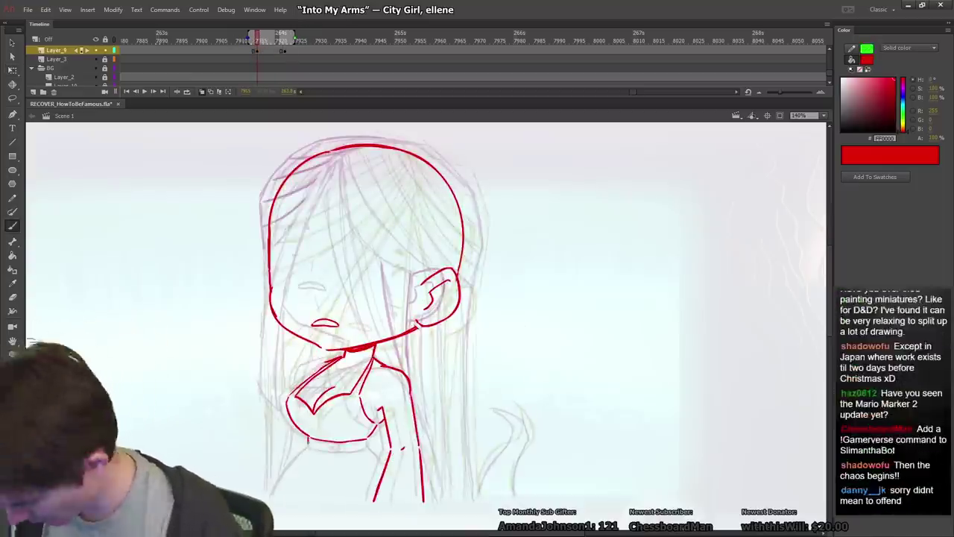
- Complete the waist, collar and curved tail of the figure in red, and save the file
key("e")
key("b")
key(".")
mouse_move(308, 446)
left_mouse_down()
mouse_move(366, 448)
mouse_move(384, 464)
mouse_move(273, 494)
left_mouse_up()
left_click_drag(293, 387, 339, 360)
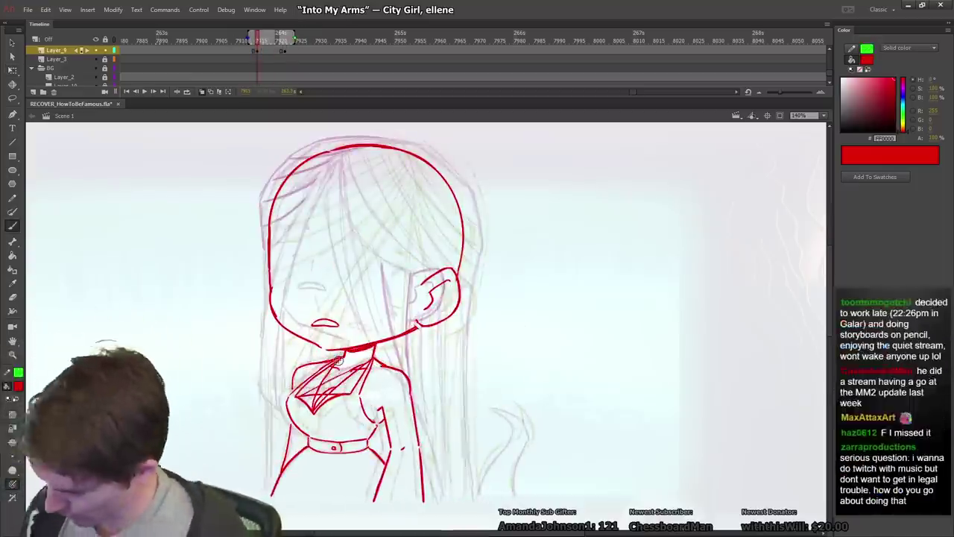
left_click_drag(505, 406, 480, 493)
left_click_drag(505, 406, 515, 495)
key("ctrl+s")
key(".")
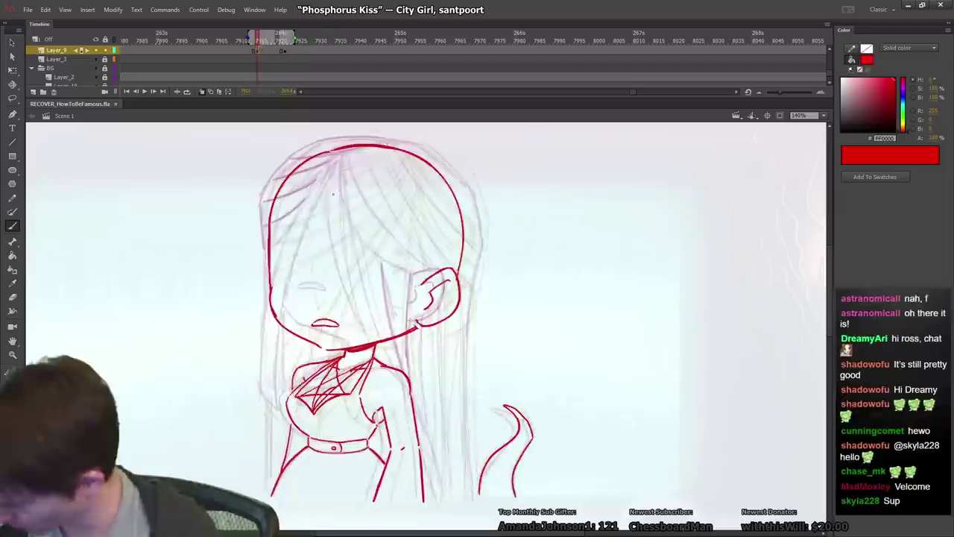
- Sketch the hair parting, the long locks framing the face and the outer contour of the hair
left_click_drag(333, 194, 408, 153)
left_click_drag(329, 196, 266, 396)
left_click_drag(331, 195, 290, 395)
left_click(216, 33)
left_click(258, 33)
left_click_drag(333, 197, 372, 343)
left_click_drag(334, 195, 422, 282)
left_click_drag(265, 223, 485, 246)
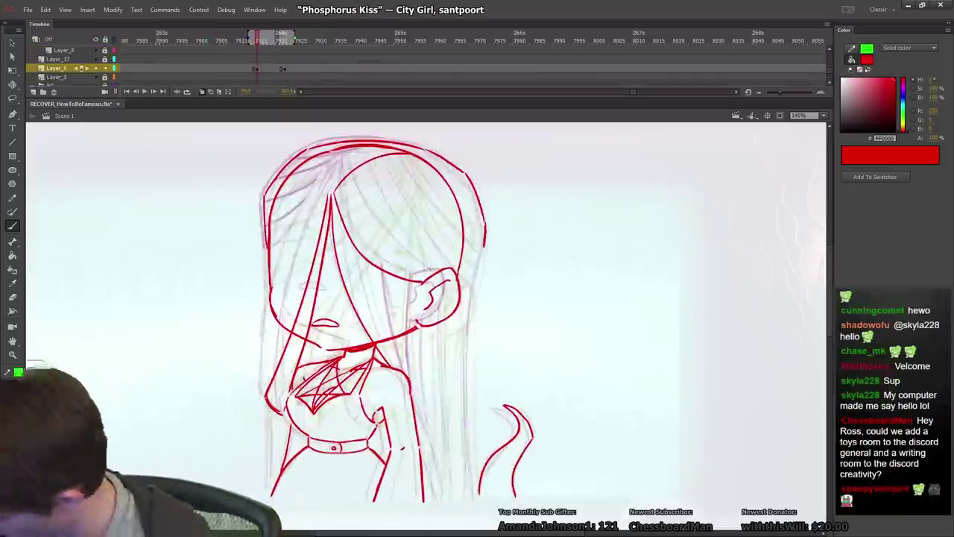
- Fill in the curved strands above the ear and the long strands hanging behind it, toggling onion skinning as needed
left_click_drag(350, 179, 476, 259)
left_click_drag(363, 168, 476, 240)
left_click(202, 92)
left_click_drag(374, 162, 481, 222)
left_click_drag(389, 155, 470, 187)
left_click(202, 92)
left_click_drag(373, 263, 405, 334)
left_click_drag(414, 285, 421, 428)
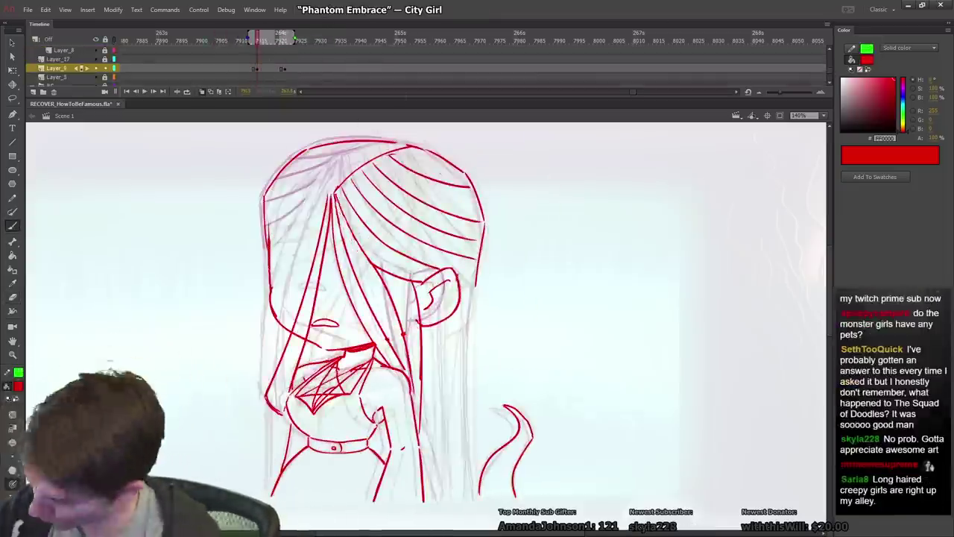
left_click_drag(442, 322, 450, 501)
left_click_drag(475, 287, 471, 501)
- Add hair strands from the parting across the face side of the head
left_click(231, 47)
left_click(256, 68)
left_click_drag(377, 159, 267, 194)
left_click_drag(332, 191, 259, 224)
left_click_drag(333, 195, 260, 259)
left_click_drag(330, 197, 270, 313)
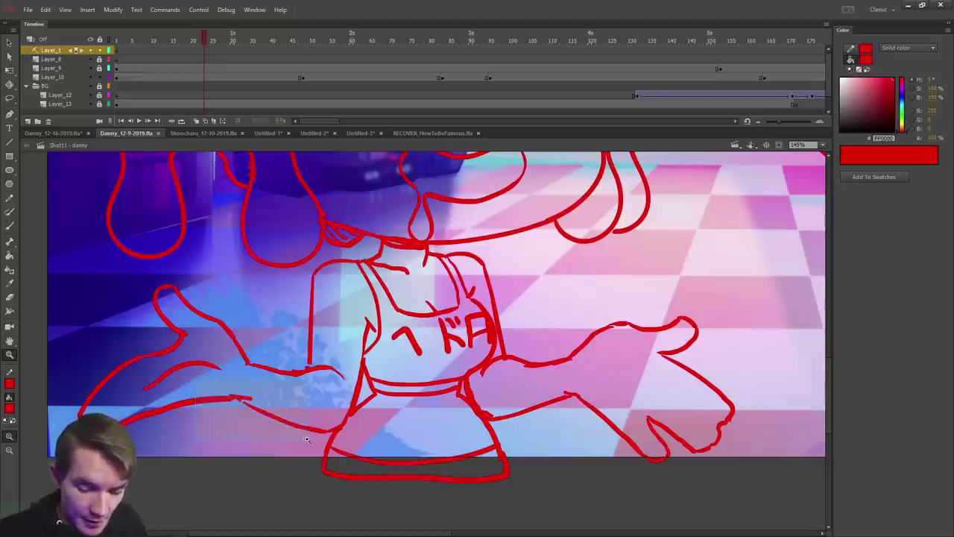
- Examine up close how the rough red strokes of both arms overlap at their joins in Danny_12-9-2019.fla
left_click(240, 402)
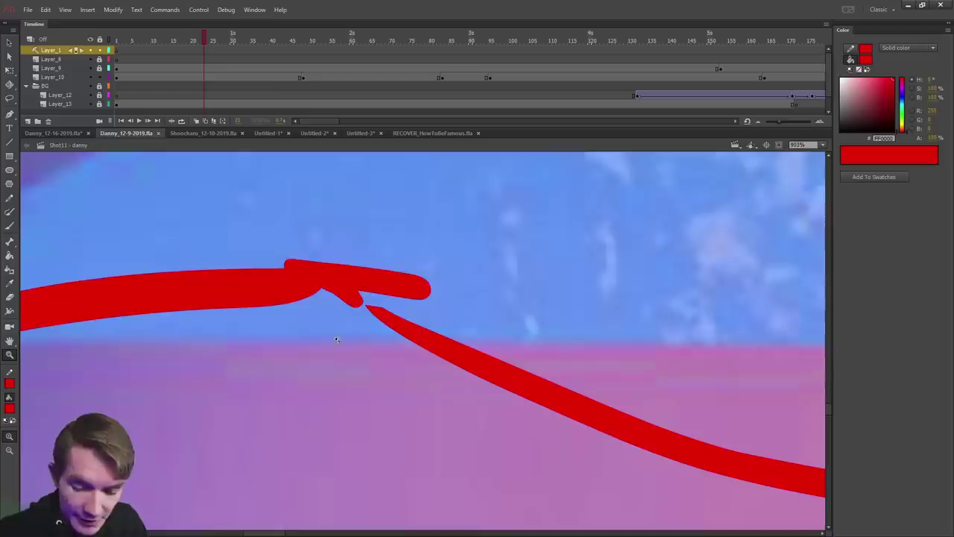
left_click(375, 264, "alt")
left_click(376, 264, "alt")
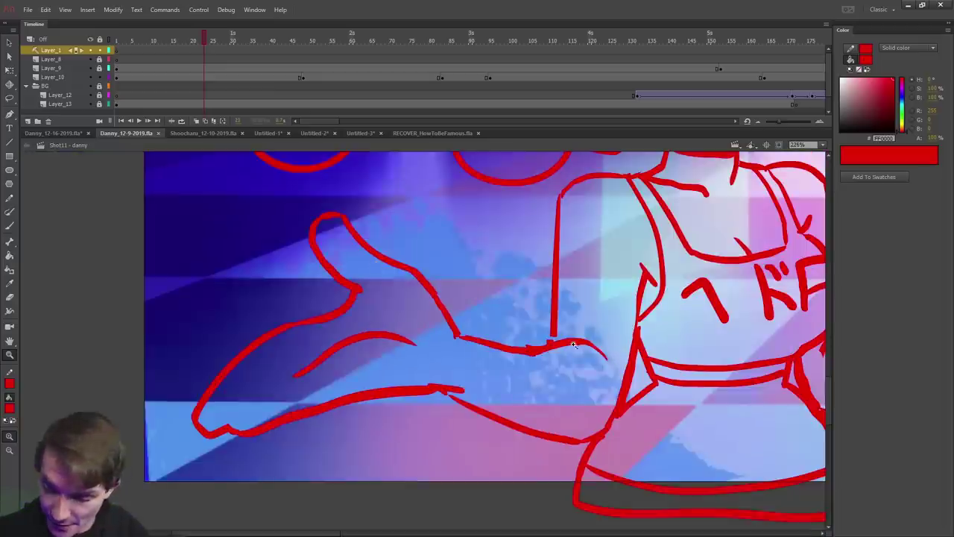
left_click(497, 370, "alt")
left_click_drag(613, 322, 651, 345)
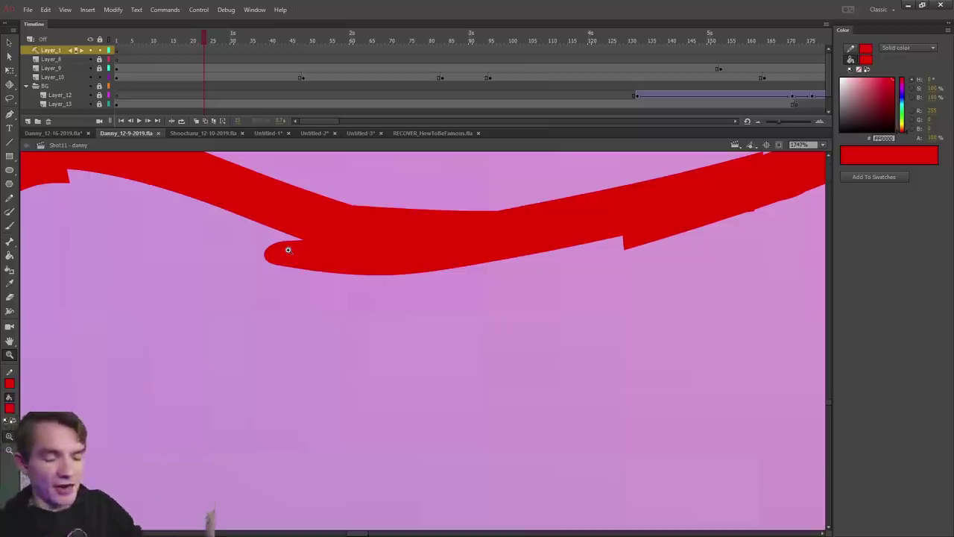
left_click(322, 247, "alt")
left_click(503, 468, "alt")
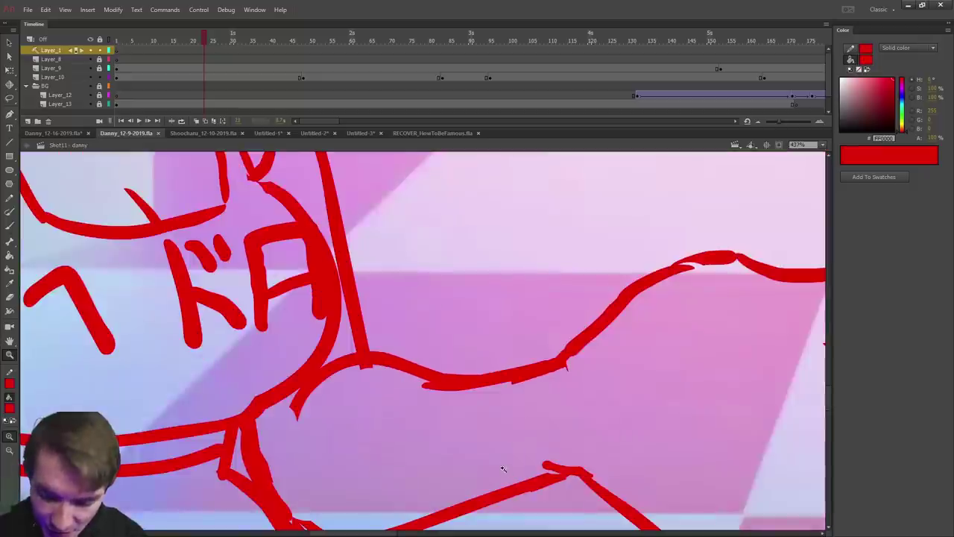
left_click_drag(623, 490, 627, 498)
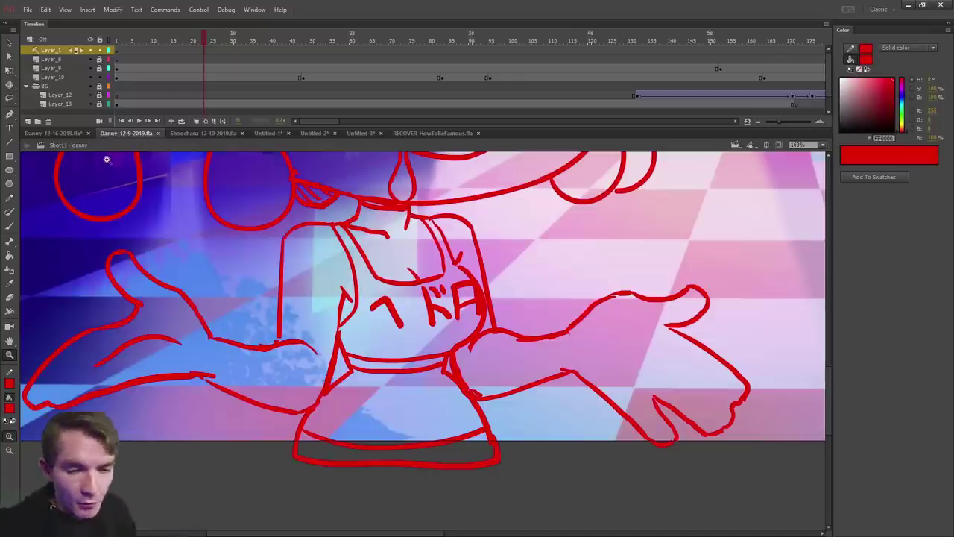
- Insert a blank keyframe at frame 48 on Layer_8, return to frame 12 and set the Brush fill to black (#000000)
left_click(302, 59)
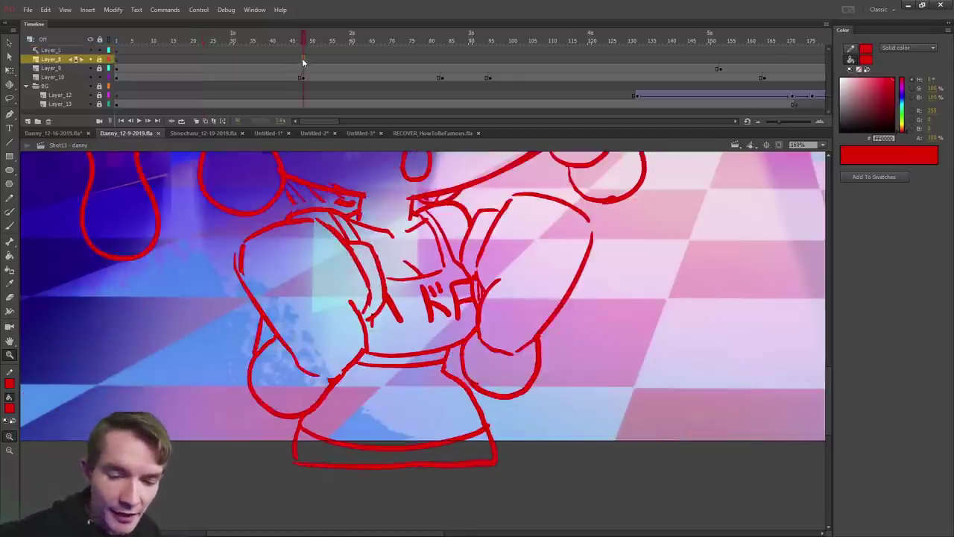
left_click(161, 59)
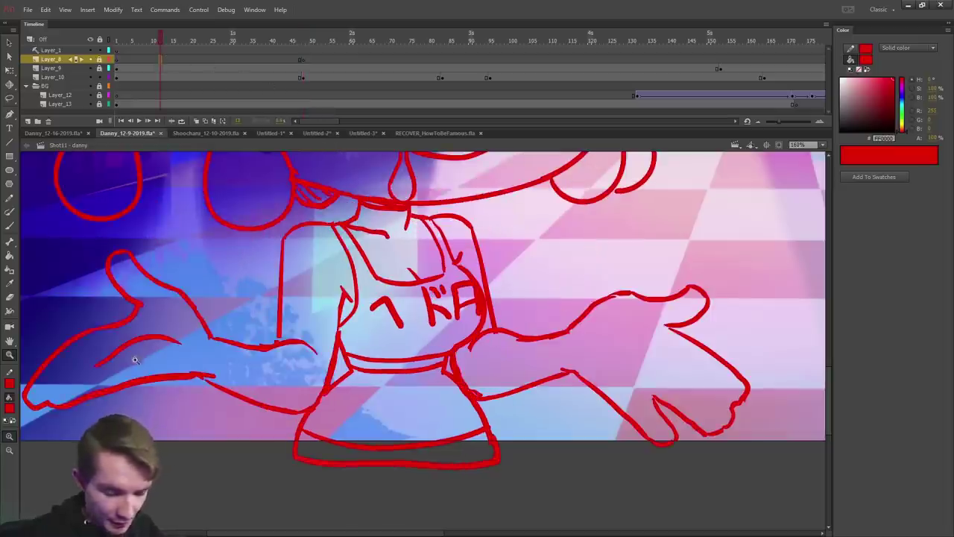
left_click(40, 301)
key("b")
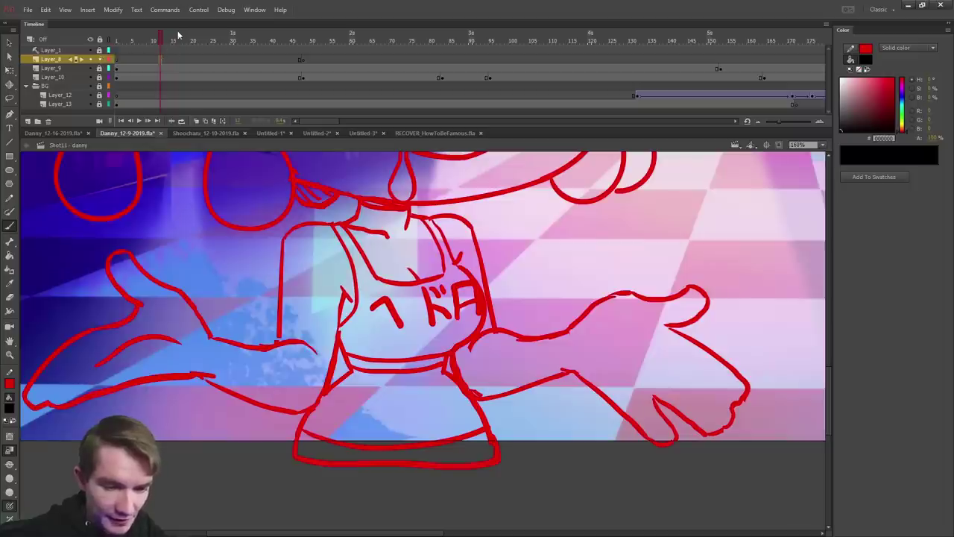
- Ink black brush lines over the red sketch of both forearms on Layer_8
left_click_drag(207, 337, 311, 343)
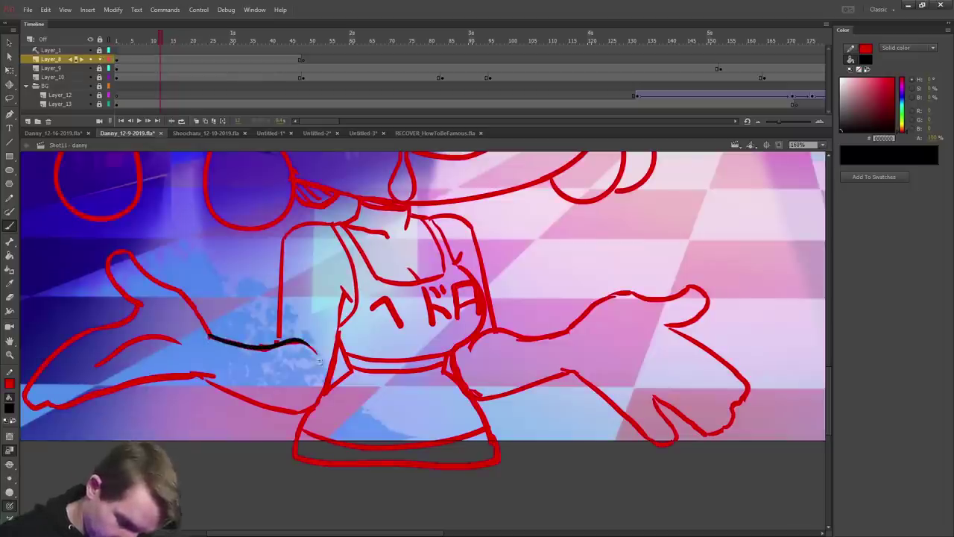
left_click_drag(196, 374, 300, 409)
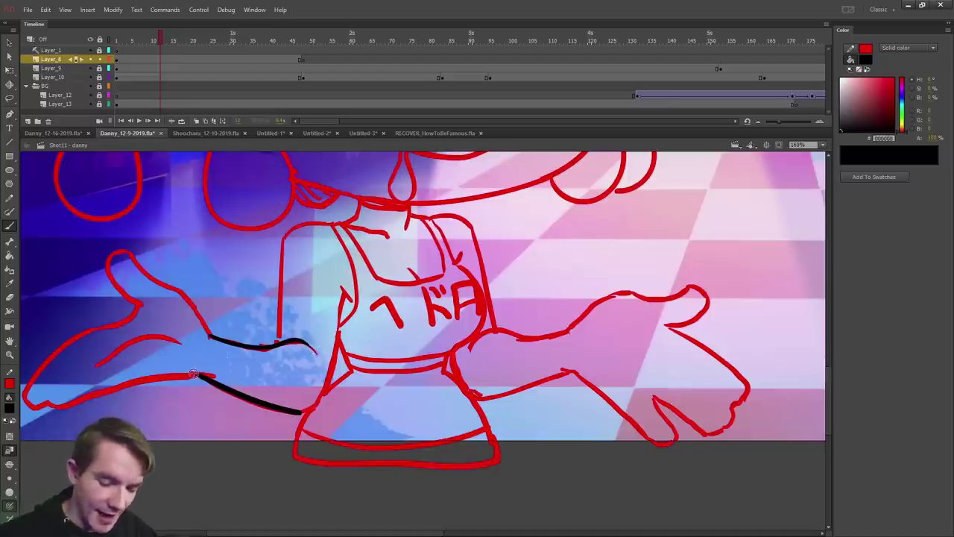
left_click_drag(198, 374, 116, 386)
left_click_drag(210, 333, 184, 291)
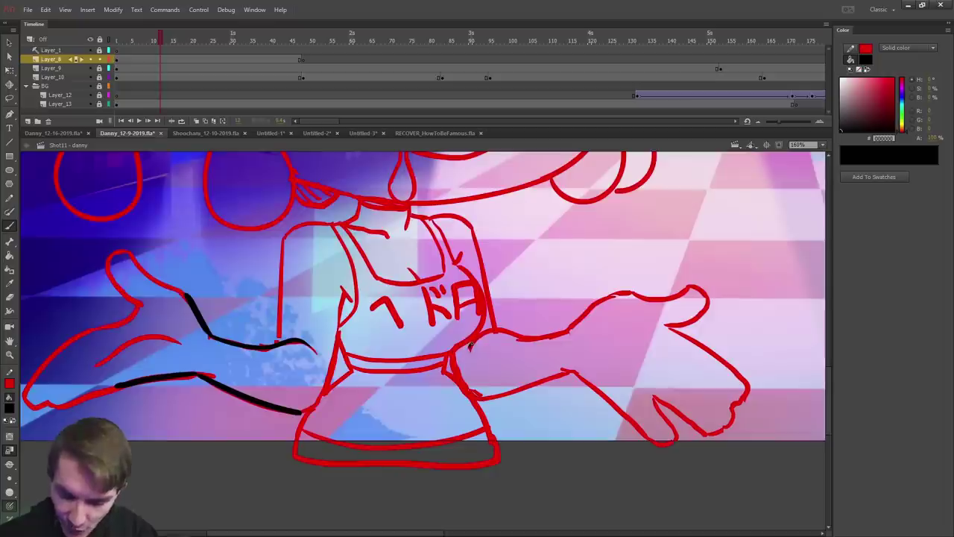
mouse_move(468, 347)
left_mouse_down()
mouse_move(491, 331)
mouse_move(574, 328)
left_mouse_up()
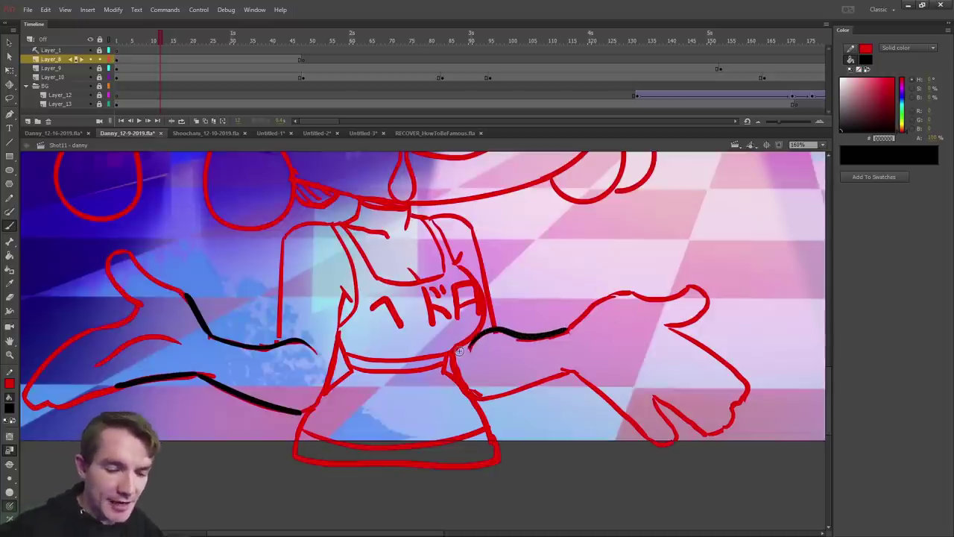
- Switch to Danny_12-16-2019.fla and examine the green character's clean inked arms and hands up close
left_click(68, 132)
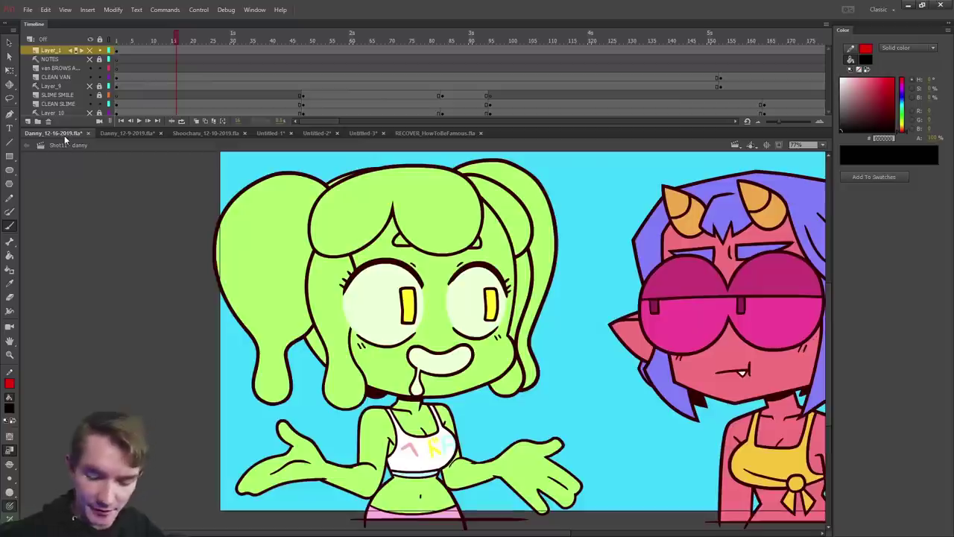
left_click(14, 354)
left_click_drag(252, 394, 597, 528)
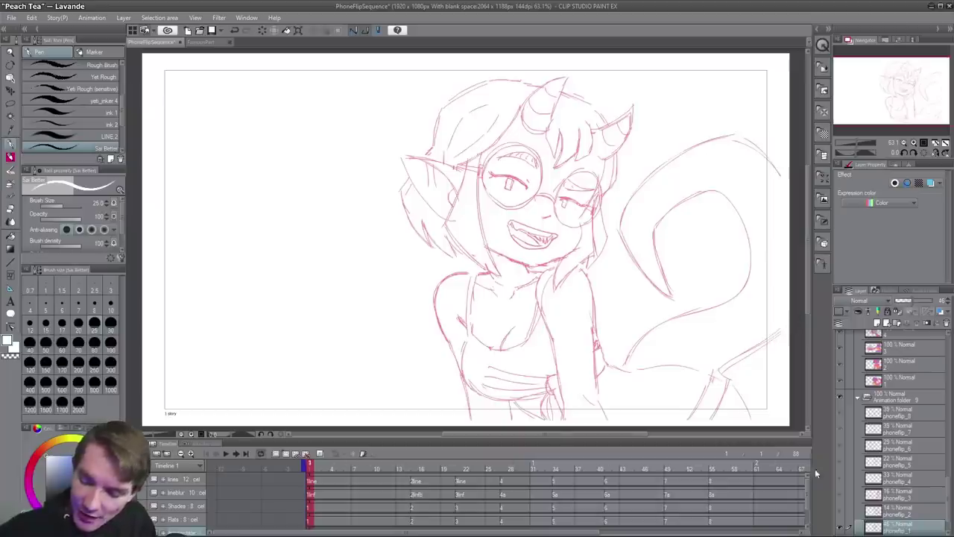
- In Clip Studio Paint's PhoneFlipSequence, hide the red rough phoneflip animation folder and show the clean black lines folder
scroll(809, 492, "down", 1)
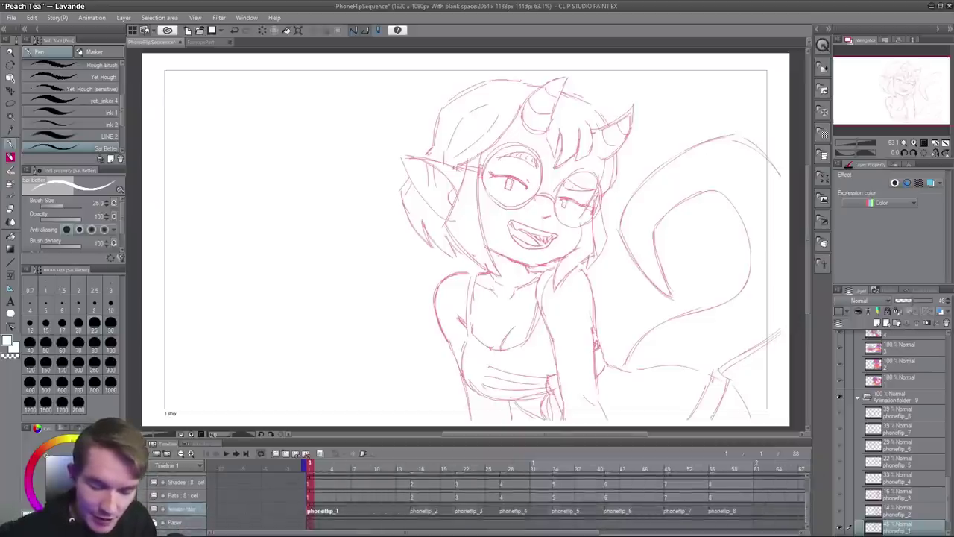
left_click(840, 396)
scroll(810, 506, "up", 1)
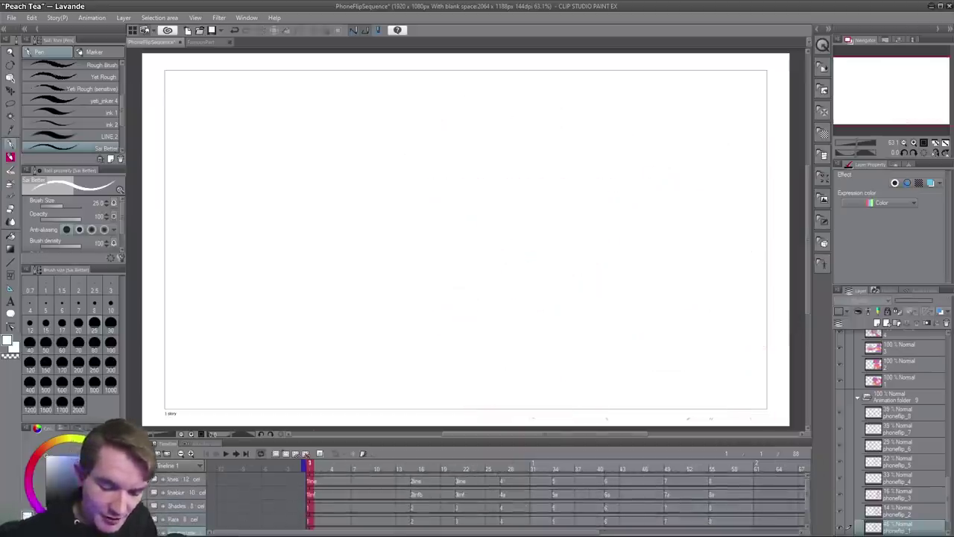
left_click(142, 478)
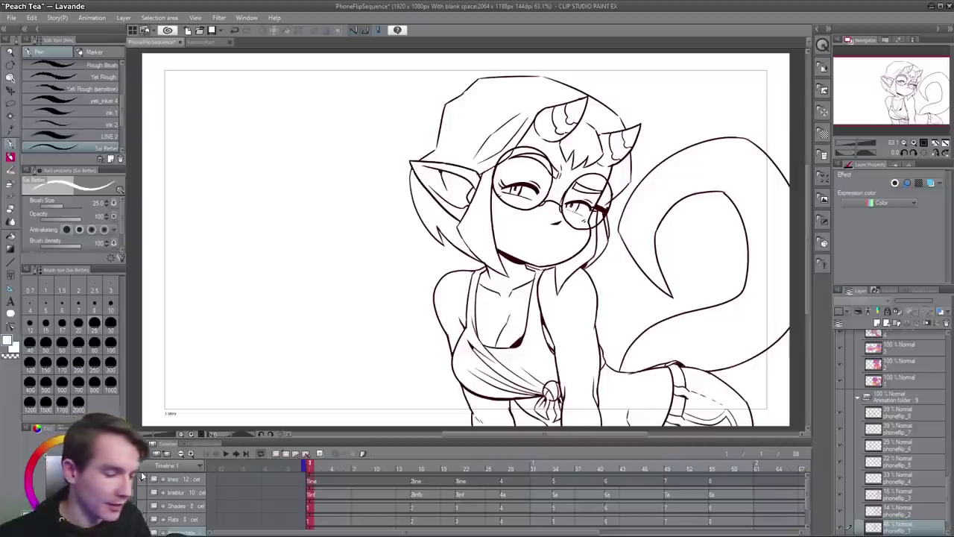
- Create a new 2064 x 1188 px, 72 dpi illustration canvas and set the drawing colour to red
key("ctrl+n")
key("Return")
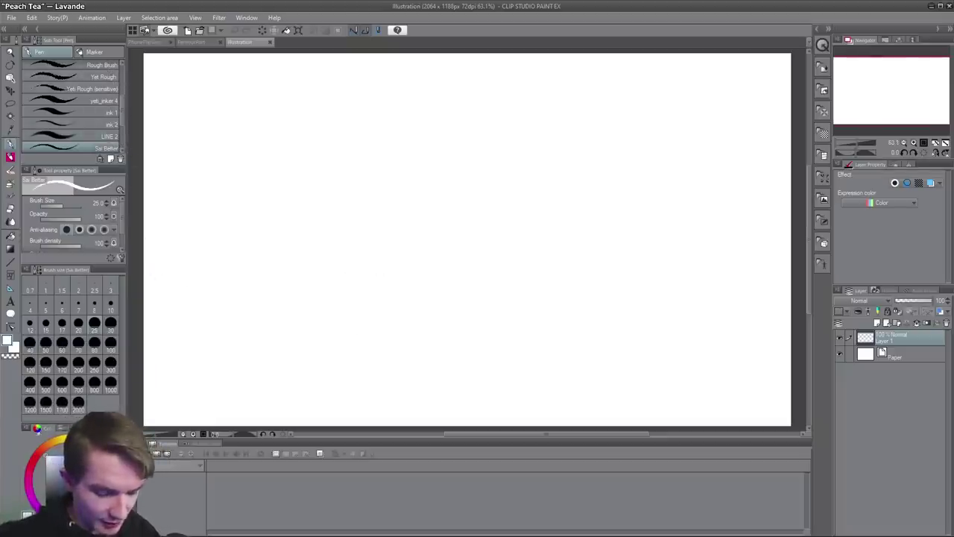
left_click(33, 460)
left_click(97, 470)
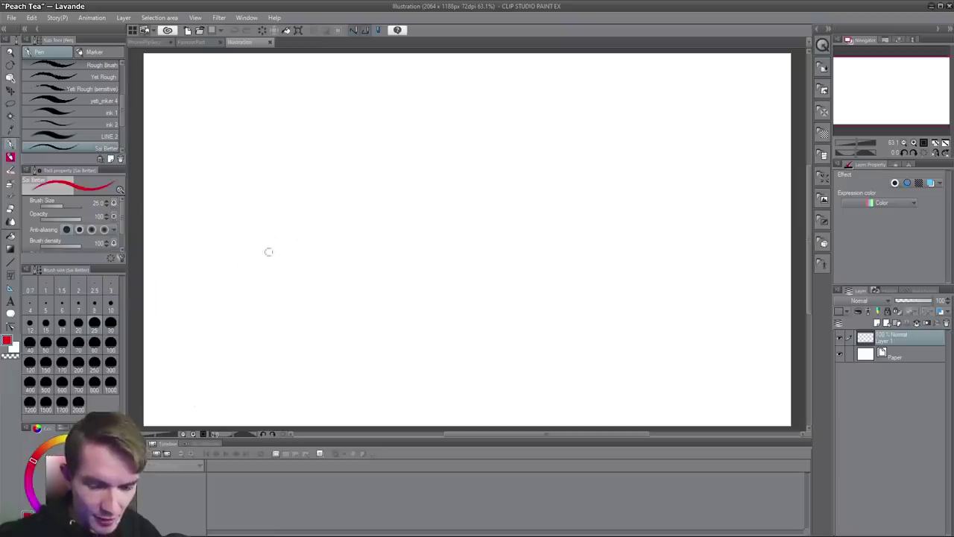
- Sketch a construction head with the Sai Better pen: a circle, curved vertical and horizontal guidelines, and a jaw and cheek contour
mouse_move(258, 301)
left_mouse_down()
mouse_move(289, 207)
mouse_move(296, 351)
left_mouse_up()
key("ctrl+z")
left_click_drag(354, 136, 329, 253)
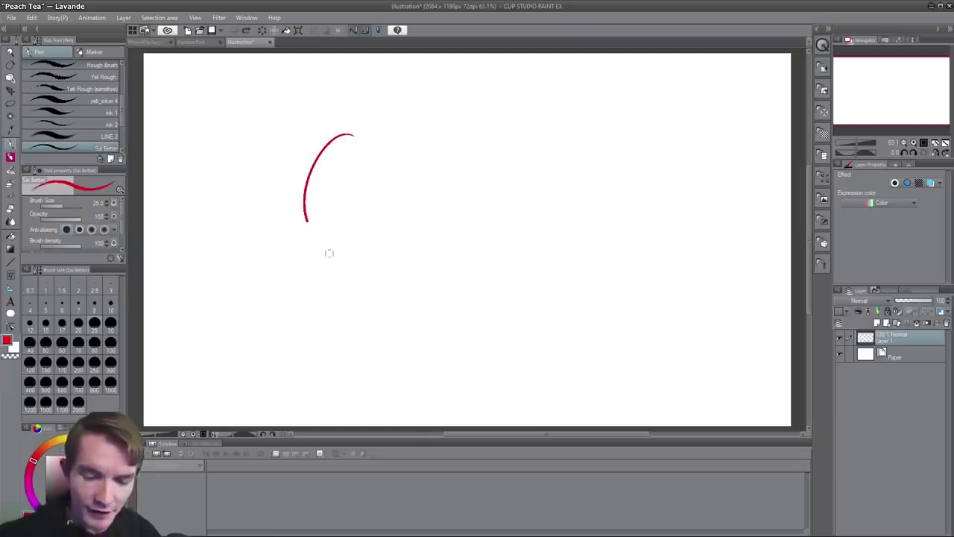
mouse_move(306, 216)
left_mouse_down()
mouse_move(332, 136)
mouse_move(373, 254)
left_mouse_up()
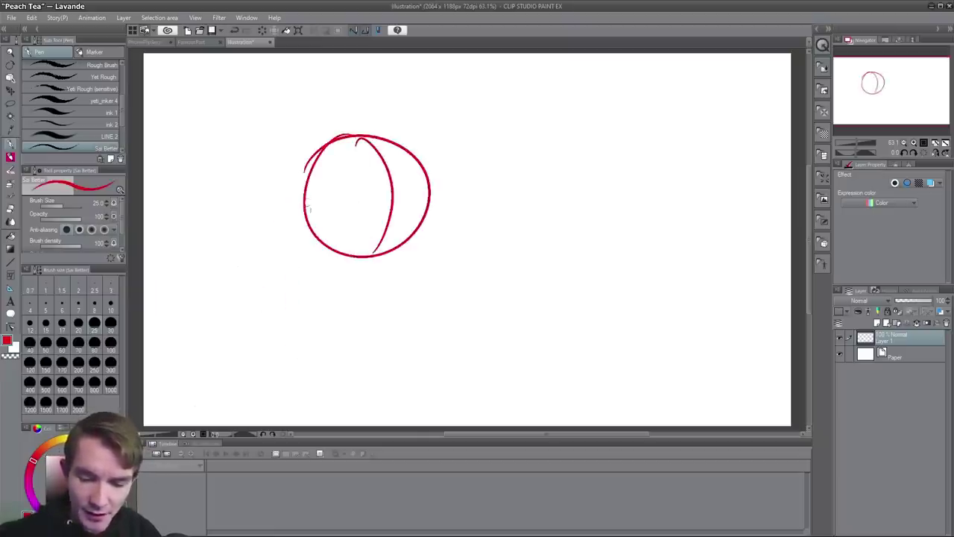
mouse_move(307, 199)
left_mouse_down()
mouse_move(433, 213)
mouse_move(435, 241)
mouse_move(416, 262)
left_mouse_up()
left_click_drag(308, 240, 418, 267)
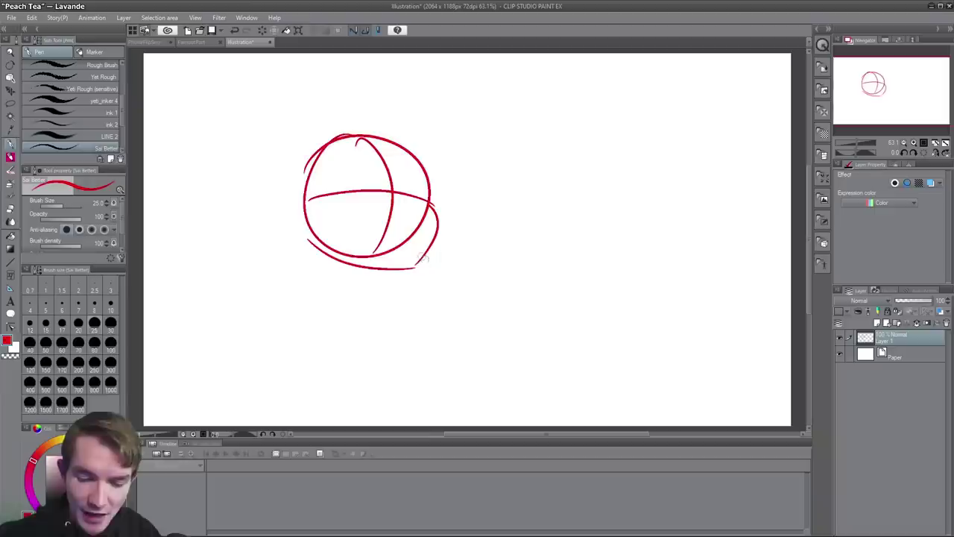
left_click_drag(305, 169, 312, 242)
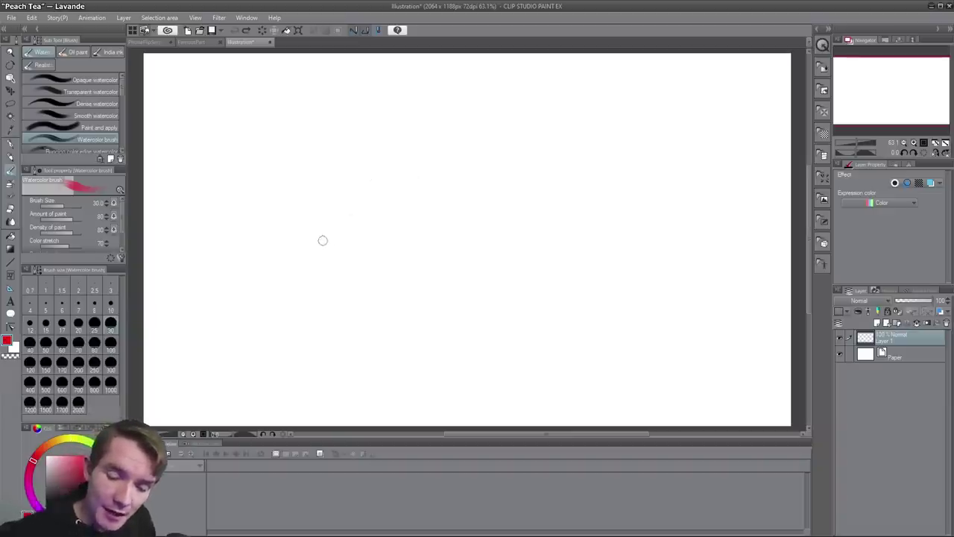
- Paint a soft red circle with the Watercolor brush, darken both of its sides and add a horizontal stroke across it
mouse_move(322, 239)
left_mouse_down()
mouse_move(394, 179)
mouse_move(339, 267)
mouse_move(422, 204)
mouse_move(433, 242)
left_mouse_up()
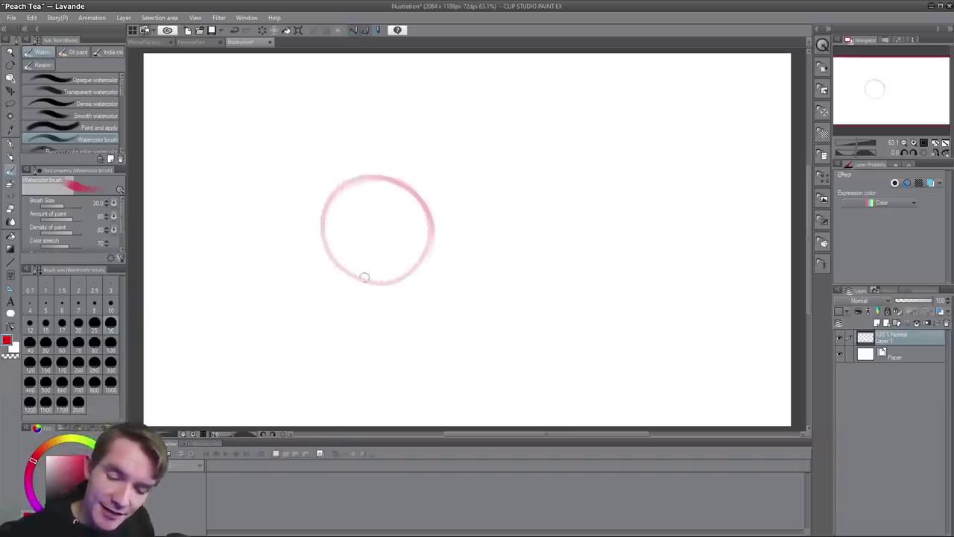
mouse_move(383, 175)
left_mouse_down()
mouse_move(417, 196)
mouse_move(429, 227)
mouse_move(417, 268)
left_mouse_up()
mouse_move(333, 188)
left_mouse_down()
mouse_move(323, 218)
mouse_move(339, 270)
left_mouse_up()
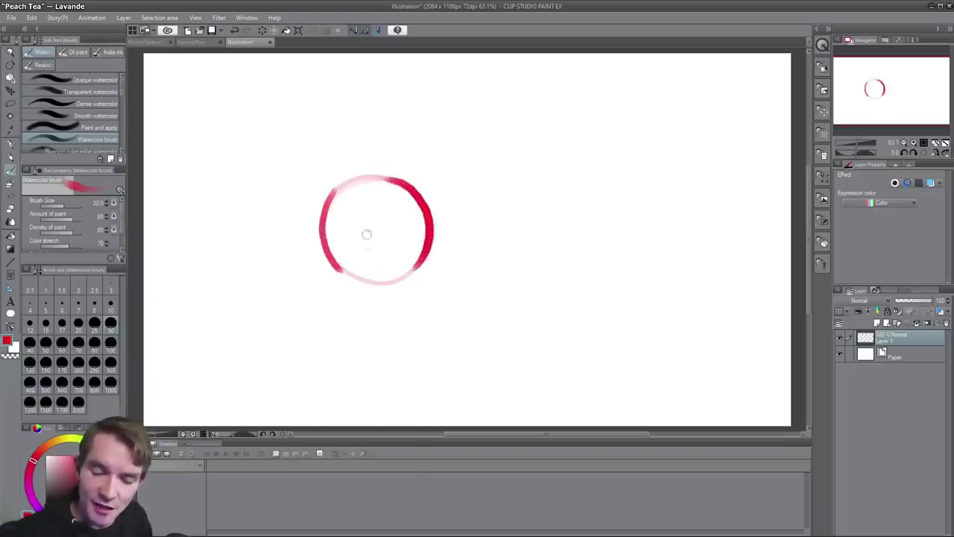
left_click_drag(333, 232, 429, 228)
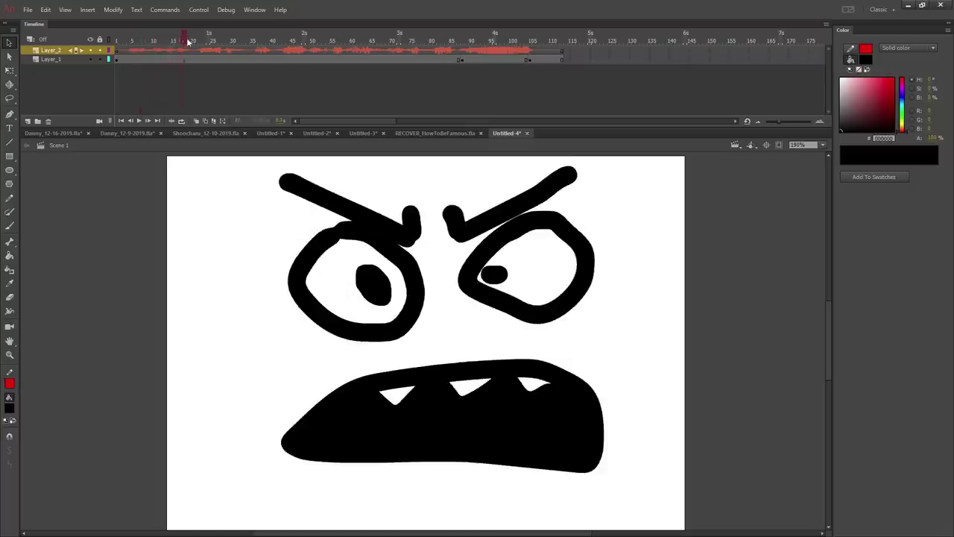
- Switch to Adobe Animate and scrub through the angry-face animation with its audio layer in Untitled-4
mouse_move(251, 37)
left_mouse_down()
mouse_move(528, 26)
mouse_move(280, 15)
mouse_move(449, 60)
mouse_move(314, 85)
left_mouse_up()
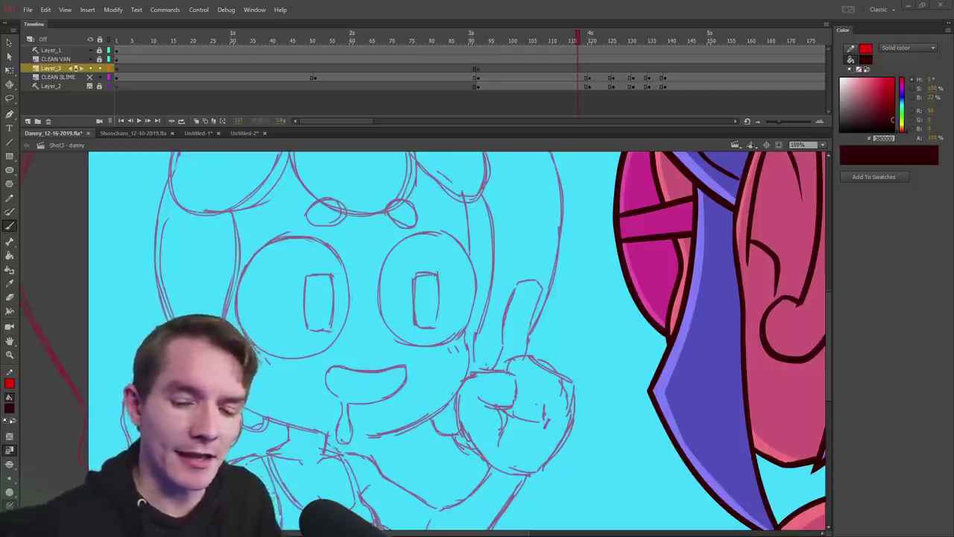
- On Layer_3 of Danny_12-16-2019.fla, draw a running stick figure inside a square frame with a horizontal arrow leading out of it
mouse_move(263, 285)
left_mouse_down()
mouse_move(285, 266)
mouse_move(290, 293)
mouse_move(268, 272)
mouse_move(299, 297)
left_mouse_up()
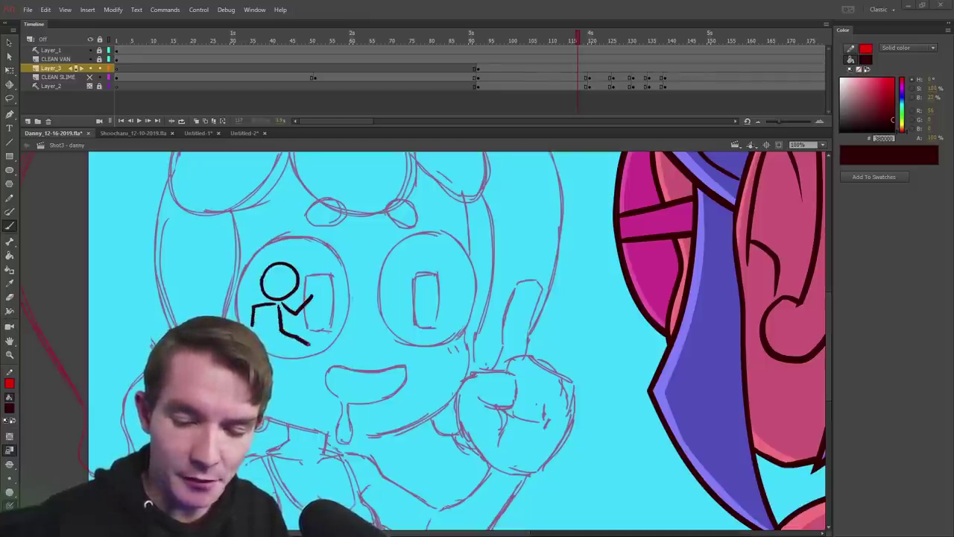
mouse_move(307, 344)
left_mouse_down()
mouse_move(322, 327)
mouse_move(376, 310)
left_mouse_up()
key("ctrl+z")
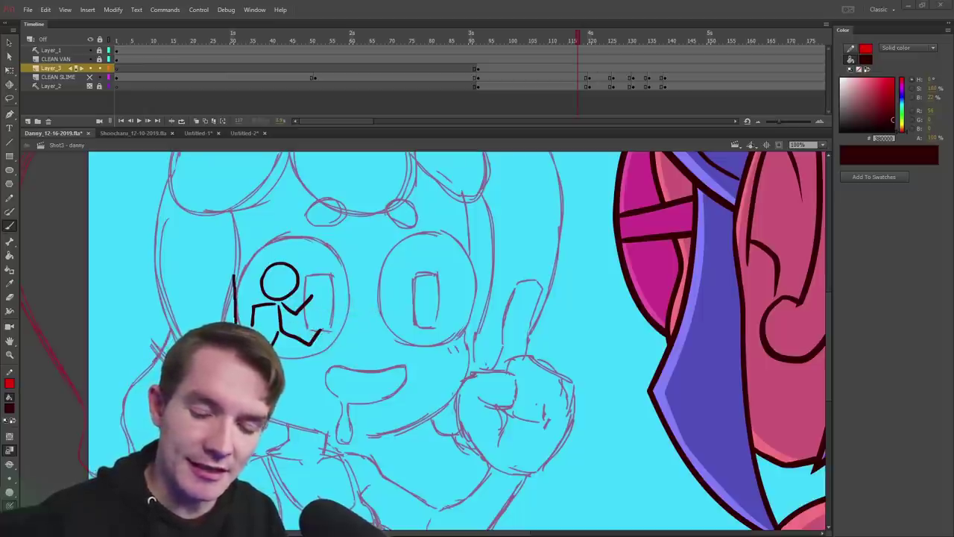
mouse_move(233, 272)
left_mouse_down()
mouse_move(267, 258)
mouse_move(332, 267)
mouse_move(335, 348)
mouse_move(290, 361)
left_mouse_up()
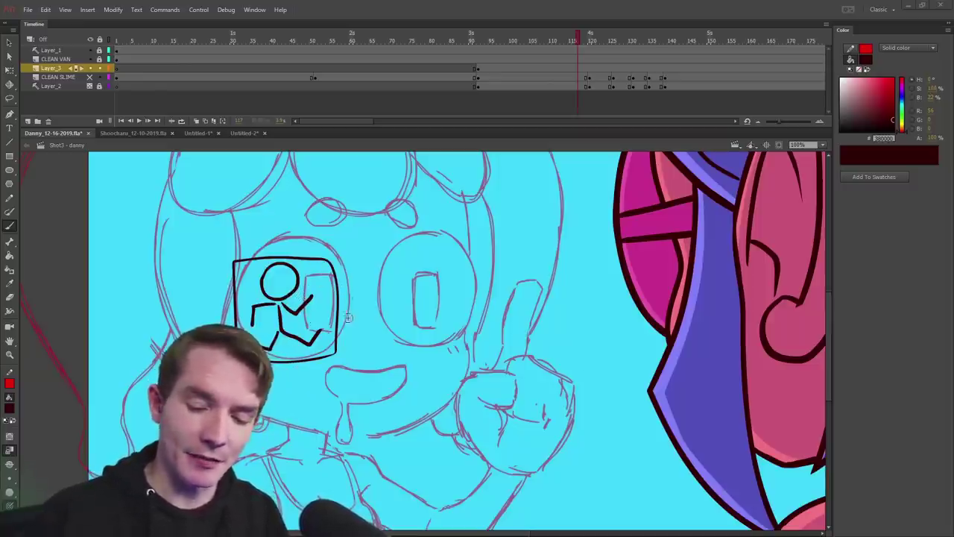
left_click_drag(326, 313, 456, 313)
left_click_drag(440, 302, 441, 328)
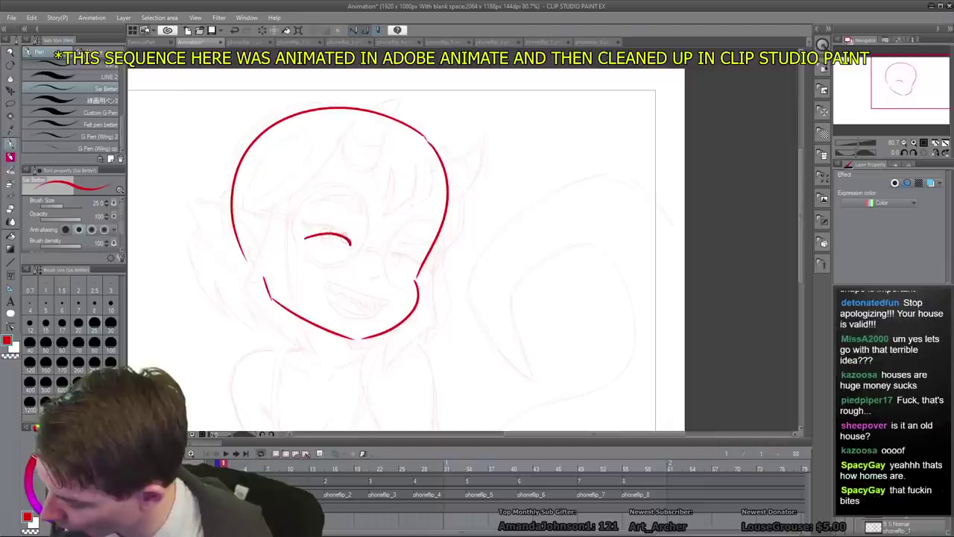
- Switch to Clip Studio Paint and ink the eye lines in red over the faint sketch, checking the face in mirrored view
left_click_drag(305, 237, 352, 243)
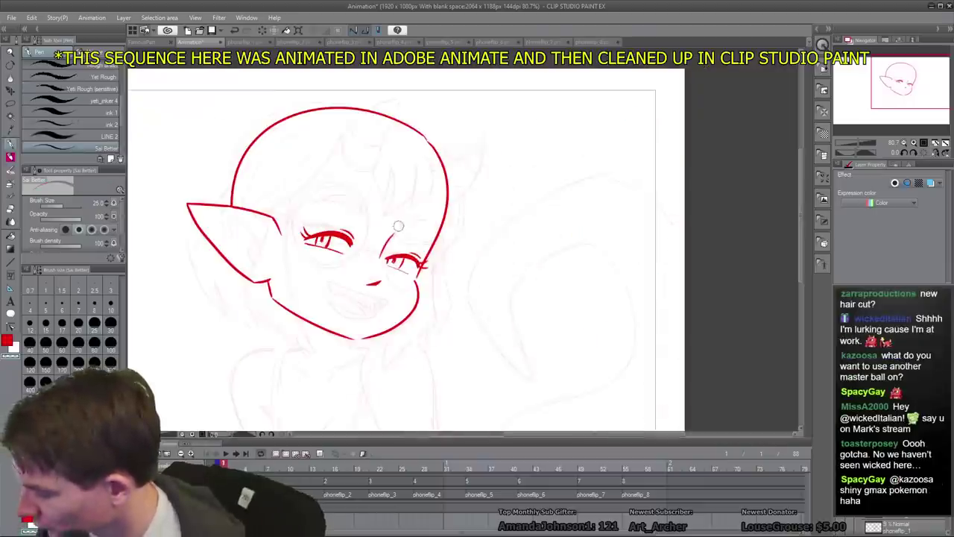
key("h")
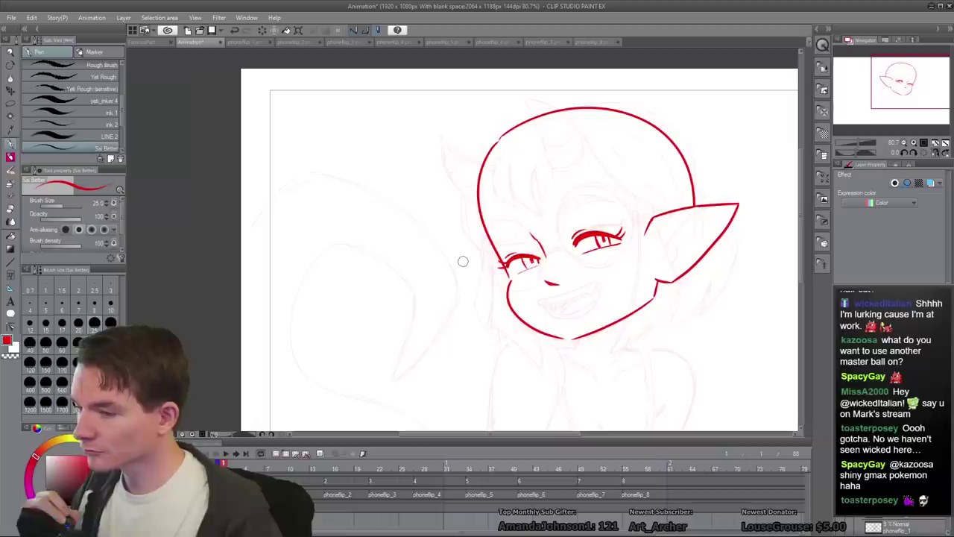
key("h")
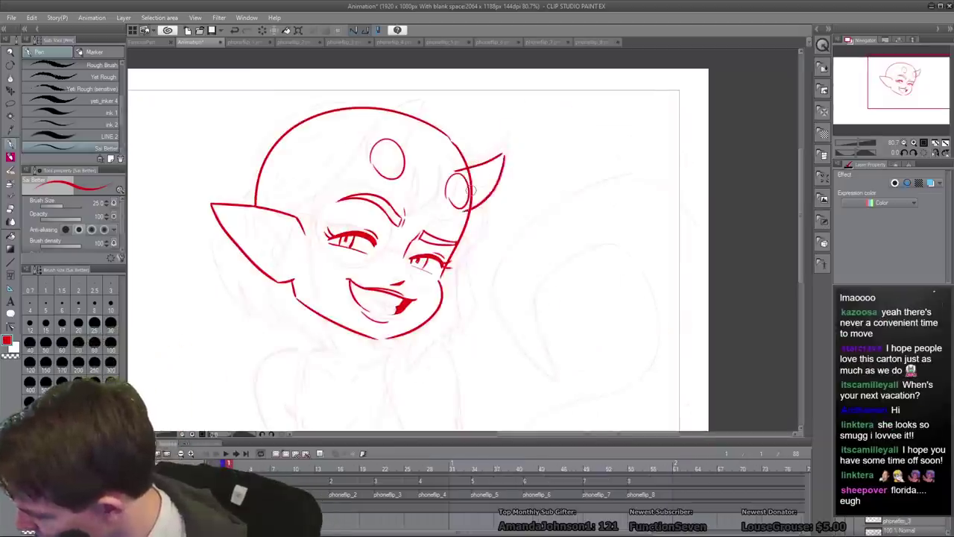
- Ink both horn outlines in red from their oval bases to pointed tips, mirroring the view to correct the shapes
mouse_move(460, 168)
left_mouse_down()
mouse_move(485, 194)
mouse_move(477, 164)
left_mouse_up()
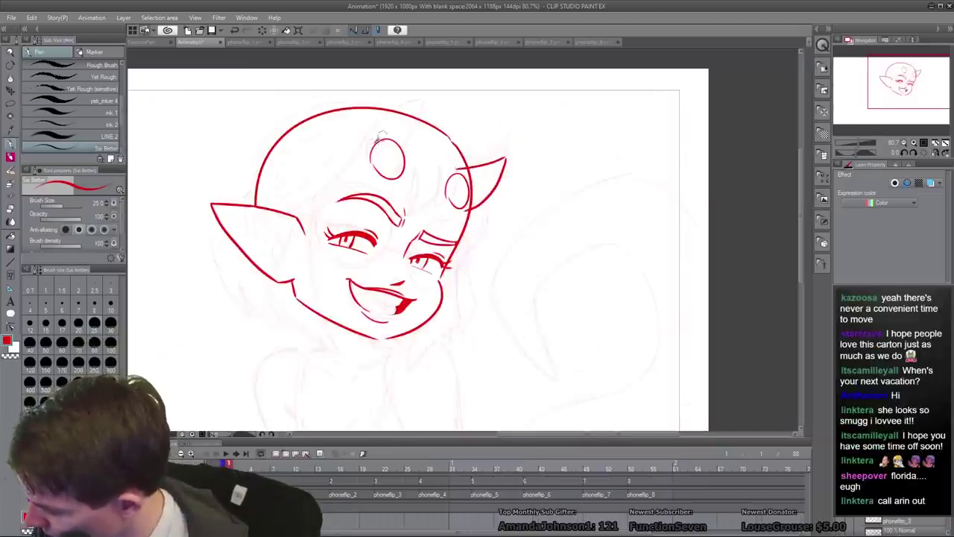
left_click_drag(380, 137, 447, 111)
key("h")
left_click_drag(523, 178, 489, 126)
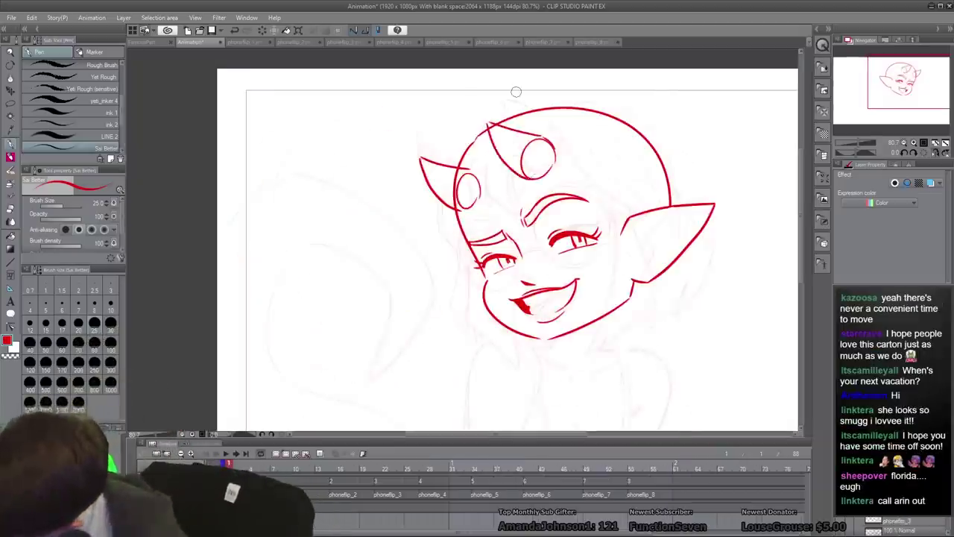
key("h")
- Ink the curved ridge lines inside both horns, replacing the stray ridge stroke and checking them in mirrored view
mouse_move(395, 141)
left_mouse_down()
mouse_move(380, 140)
mouse_move(401, 165)
mouse_move(395, 173)
mouse_move(403, 170)
left_mouse_up()
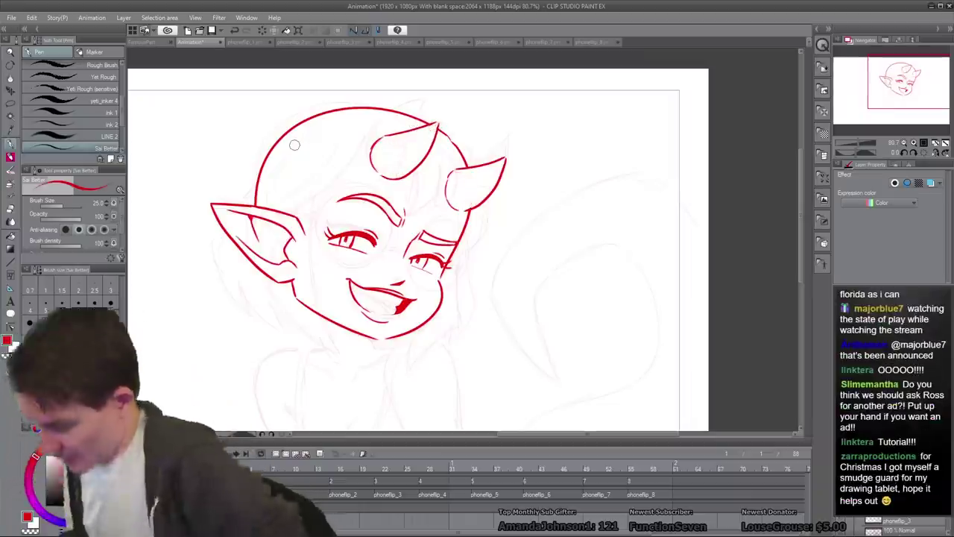
left_click_drag(397, 158, 414, 168)
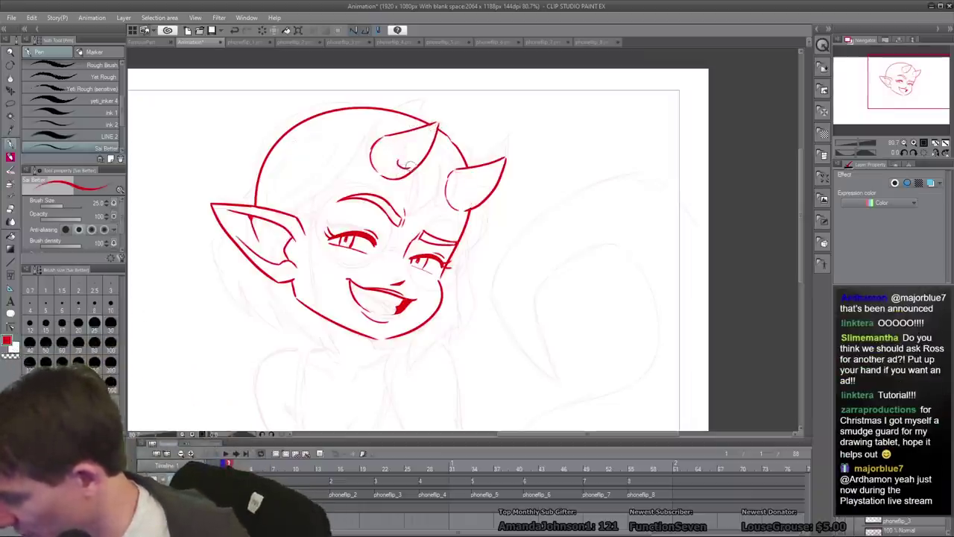
key("ctrl+z")
mouse_move(396, 135)
left_mouse_down()
mouse_move(401, 164)
mouse_move(412, 168)
left_mouse_up()
key("c")
key("c")
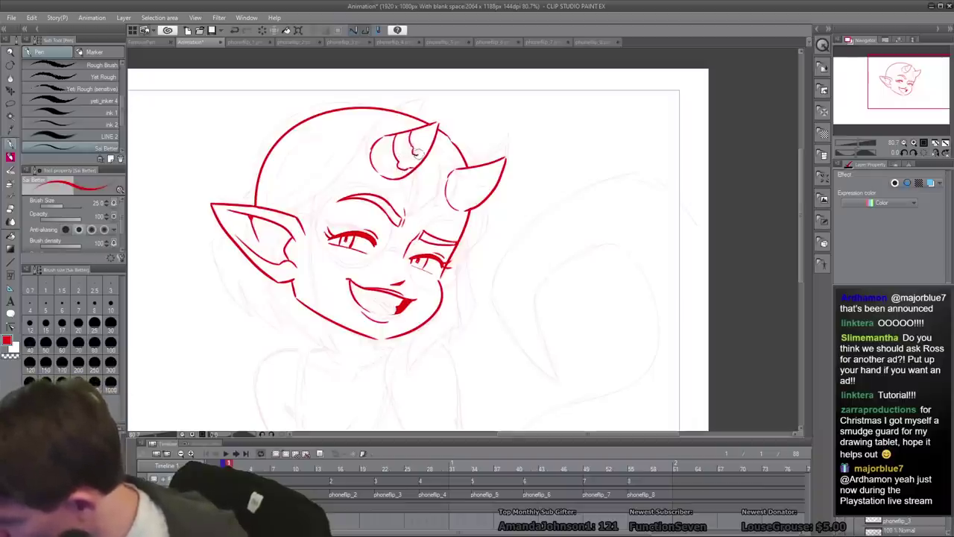
key("h")
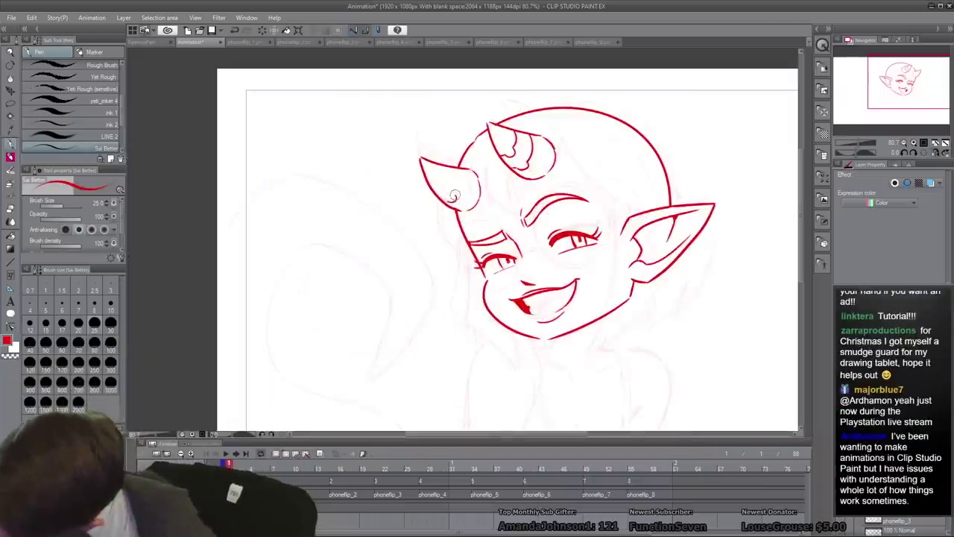
key("h")
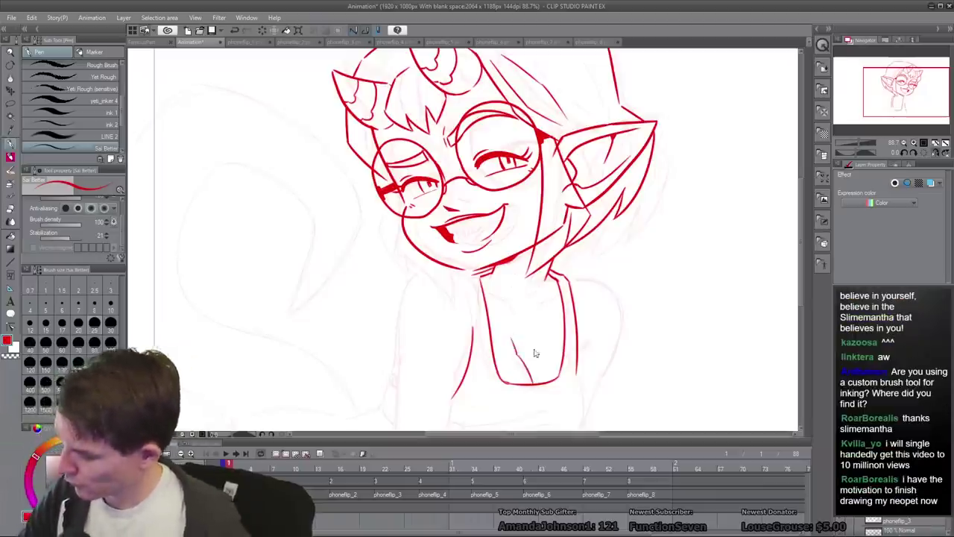
- Ink the two collarbone lines above the top's neckline, comparing normal and mirrored views
key("h")
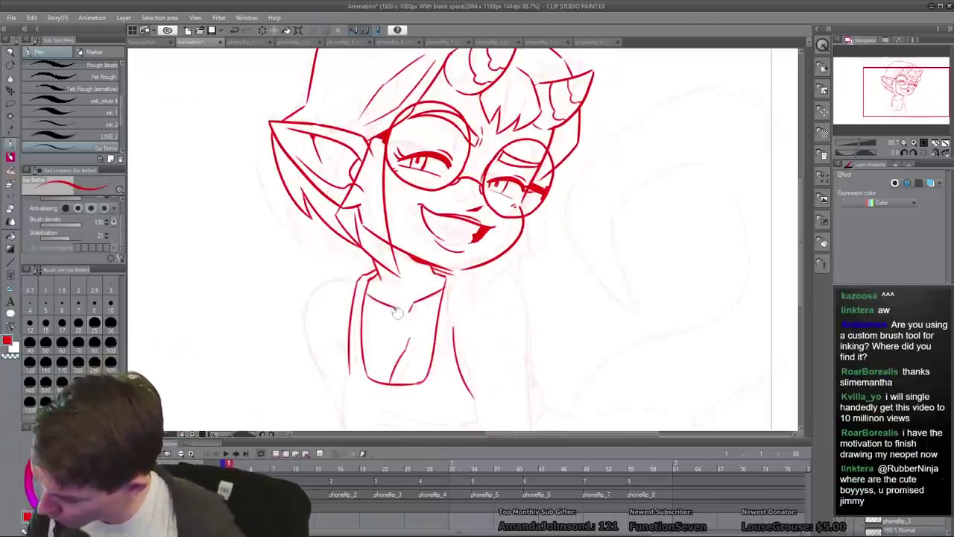
key("h")
scroll(462, 224, "down", 2)
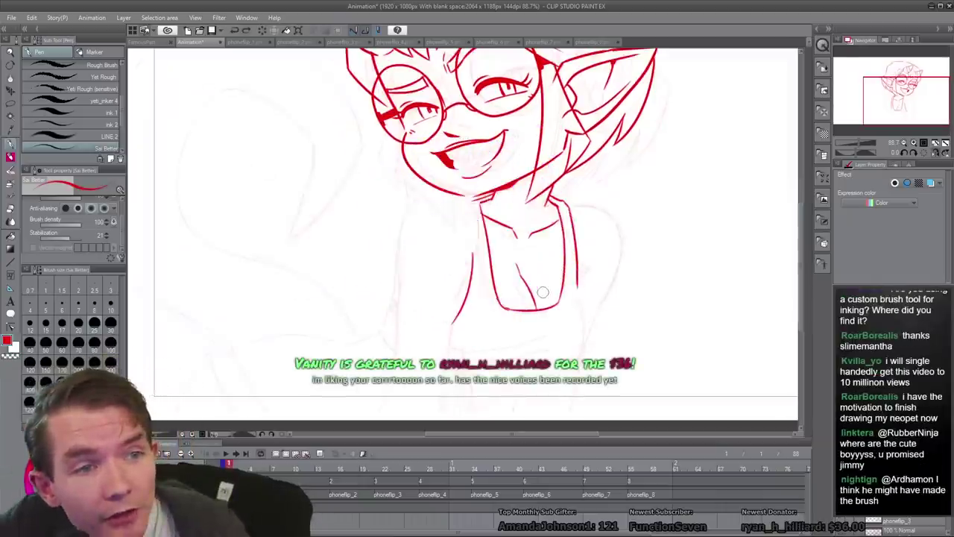
- Try several red contour strokes curving from the side of the top down and across beneath the chest, comparing them in mirrored view
key("h")
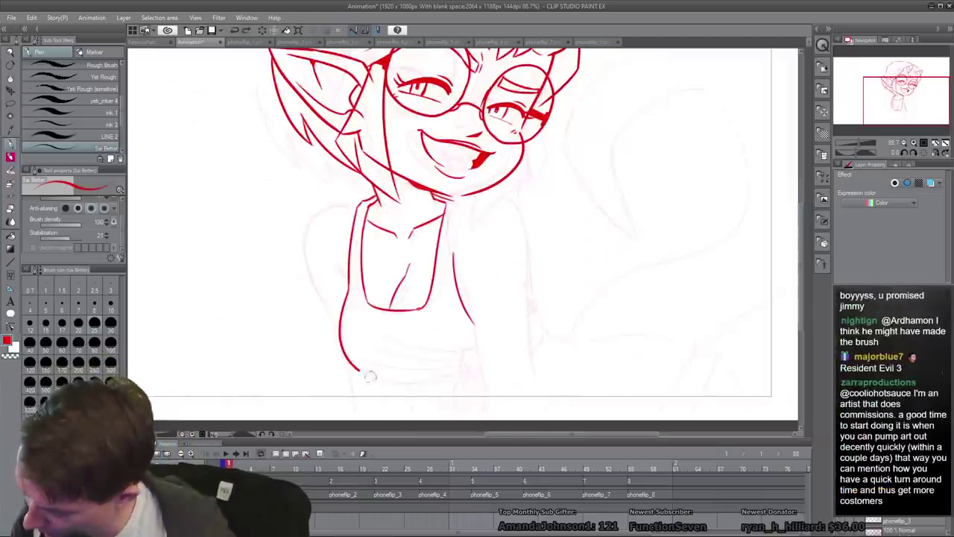
left_click_drag(365, 377, 446, 383)
key("ctrl+z")
mouse_move(349, 290)
left_mouse_down()
mouse_move(416, 382)
mouse_move(457, 377)
left_mouse_up()
key("ctrl+z")
key("h")
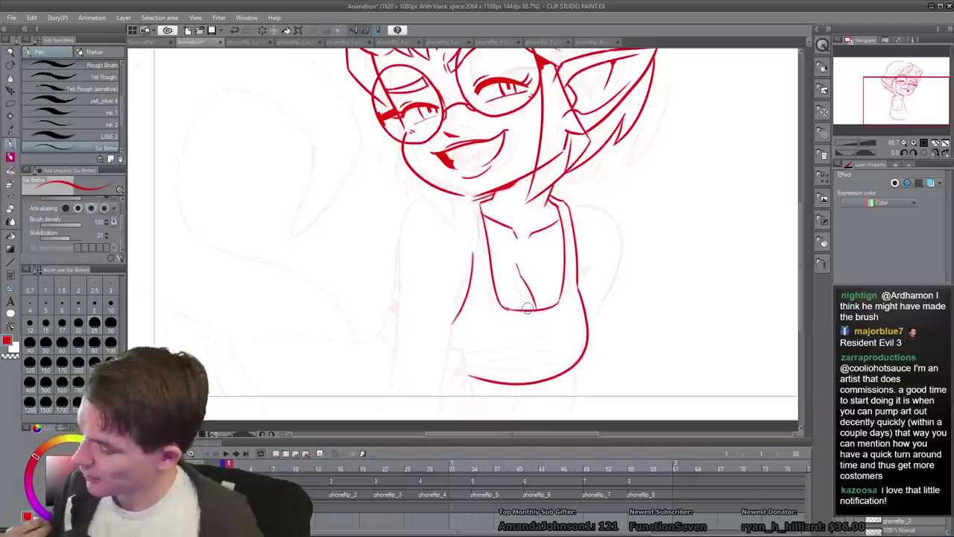
key("ctrl+z")
key("h")
left_click_drag(347, 287, 452, 382)
key("h")
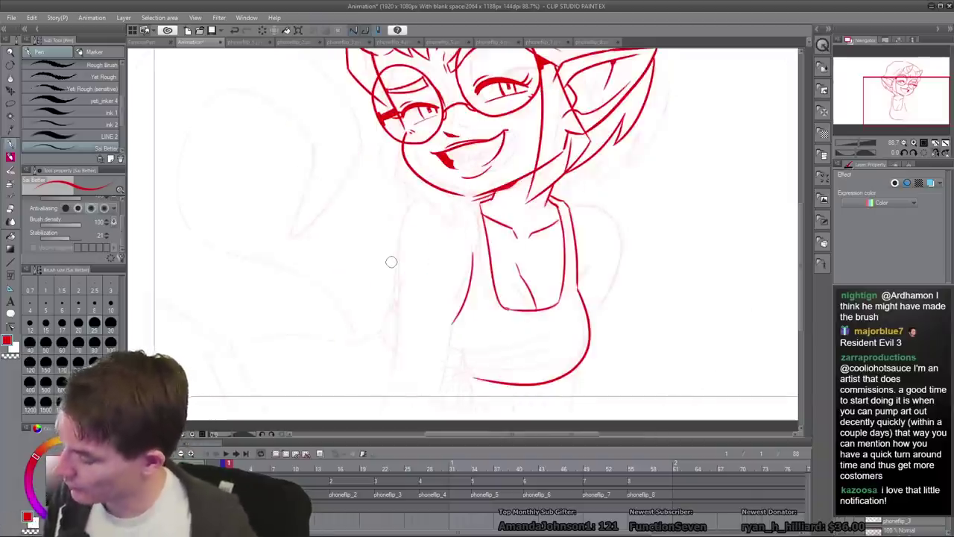
key("h")
key("ctrl+z")
left_click_drag(348, 288, 342, 358)
key("ctrl+z")
mouse_move(347, 288)
left_mouse_down()
mouse_move(337, 349)
mouse_move(337, 311)
mouse_move(474, 350)
mouse_move(339, 305)
mouse_move(452, 381)
left_mouse_up()
key("ctrl+z")
key("ctrl+z")
key("ctrl+y")
key("ctrl+z")
key("ctrl+y")
key("h")
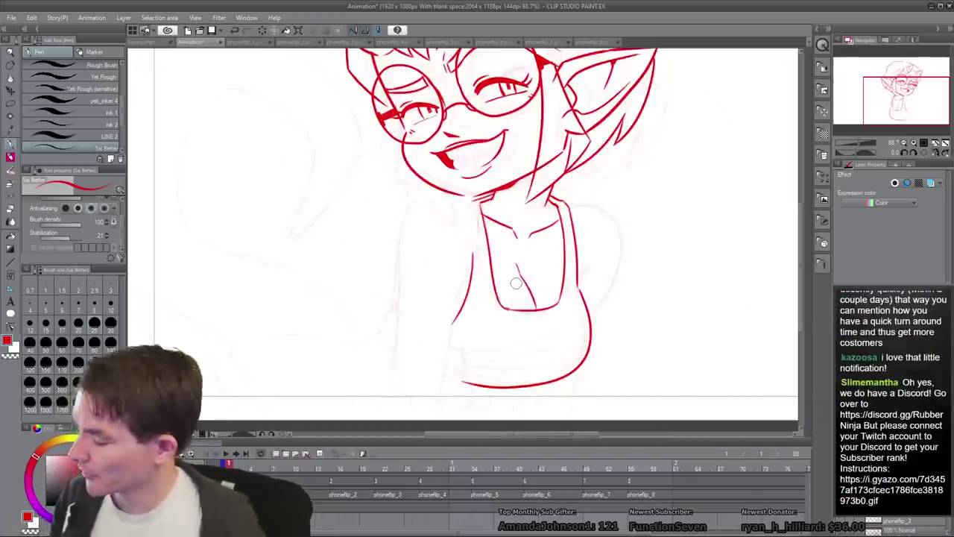
key("ctrl+z")
- Redraw the top's lower contour in mirrored view as one rounded red stroke from its side to beneath the chest
mouse_move(578, 287)
left_mouse_down()
mouse_move(586, 350)
mouse_move(463, 383)
left_mouse_up()
key("ctrl+z")
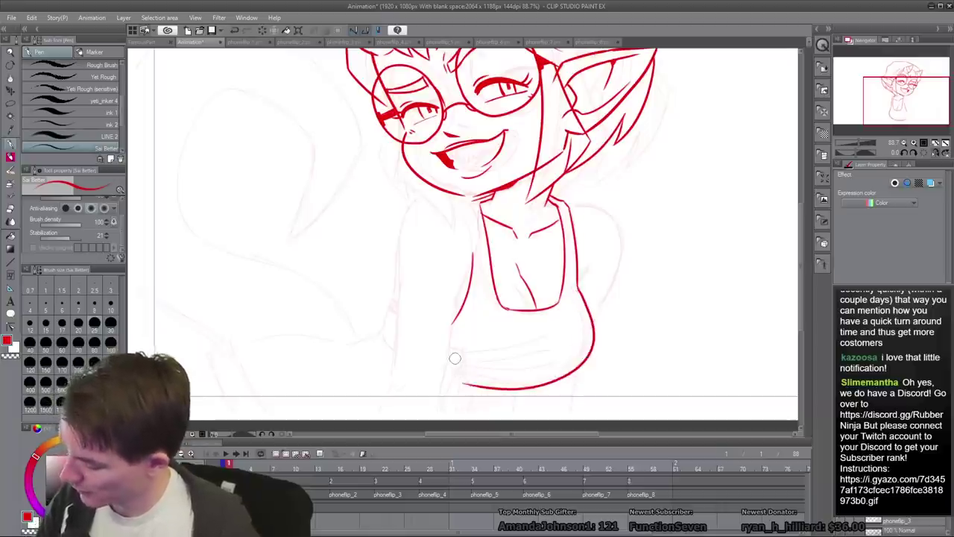
key("h")
key("ctrl+z")
key("ctrl+y")
key("h")
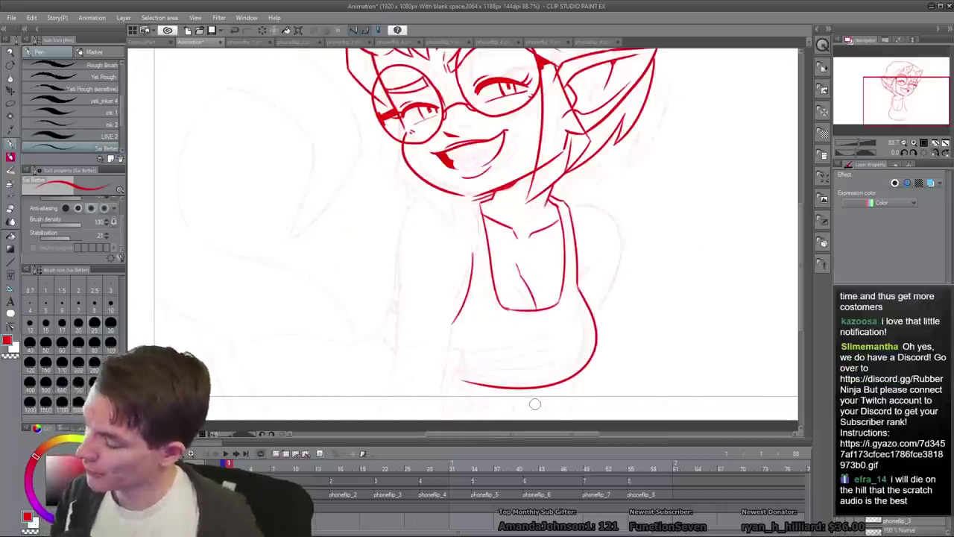
- Rework the rounded contour beneath the chest in mirrored view, and ink a line running from the armpit down along the body's side
scroll(485, 359, "down", 5)
key("h")
scroll(425, 356, "up", 5)
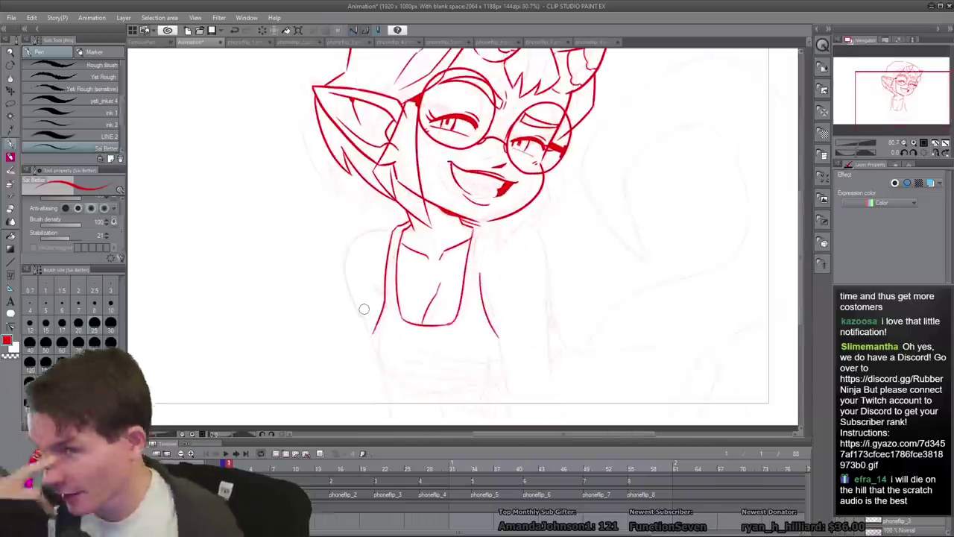
key("ctrl+z")
mouse_move(385, 299)
left_mouse_down()
mouse_move(374, 379)
mouse_move(422, 369)
mouse_move(368, 344)
mouse_move(496, 390)
left_mouse_up()
key("ctrl+z")
key("ctrl+z")
key("ctrl+z")
key("ctrl+y")
key("h")
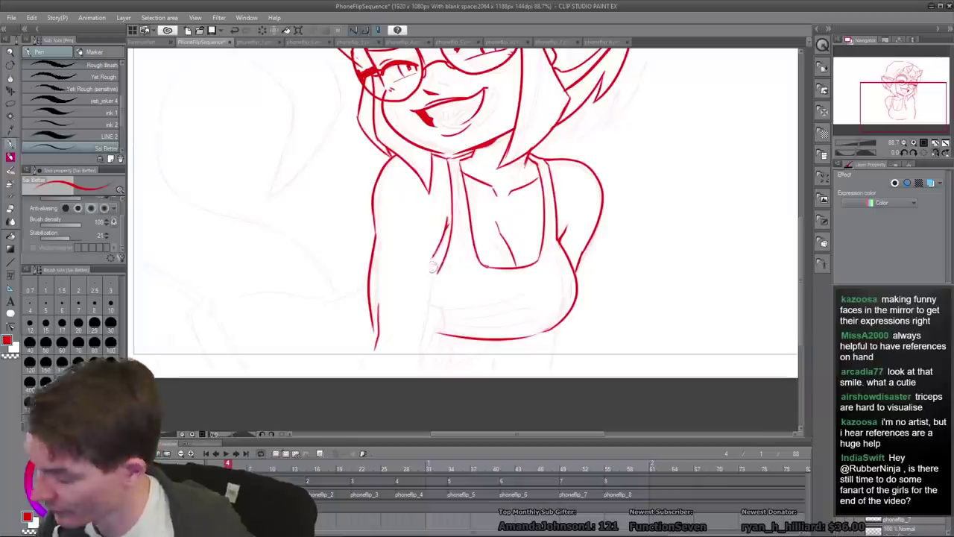
left_click_drag(436, 268, 418, 377)
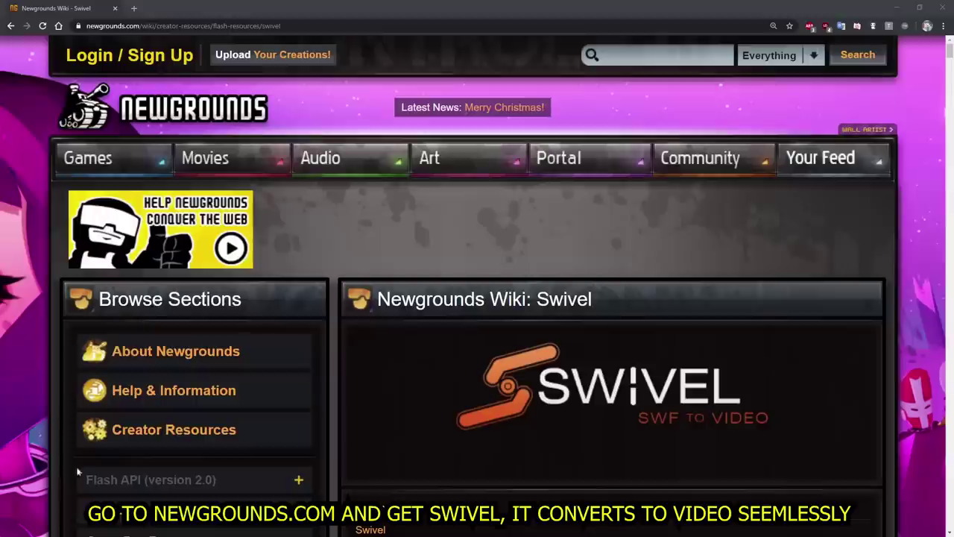
- View the platform download options for Swivel on the Newgrounds wiki page
left_click_drag(949, 54, 950, 75)
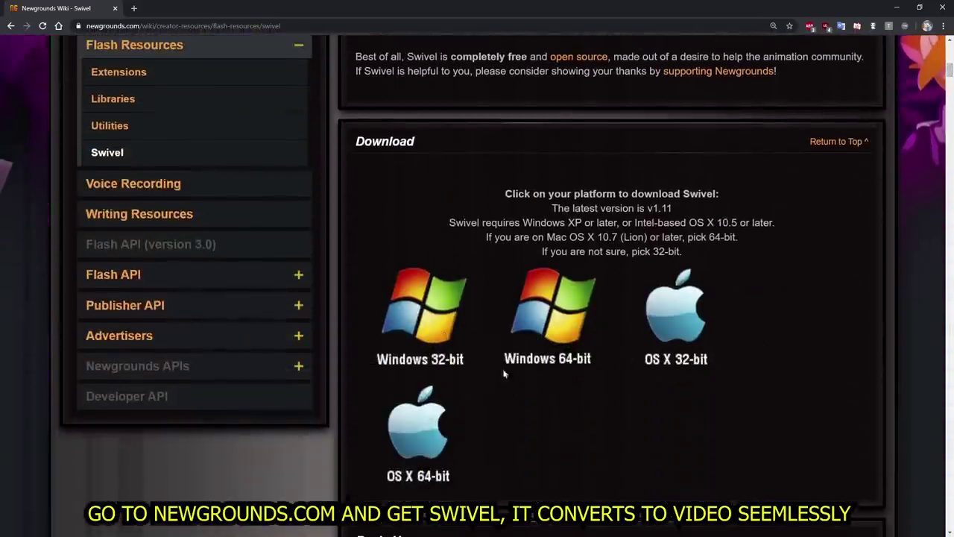
- Switch to Adobe Animate and examine the coloured line art of the three cosplay characters up close and as a whole
key("alt+Tab")
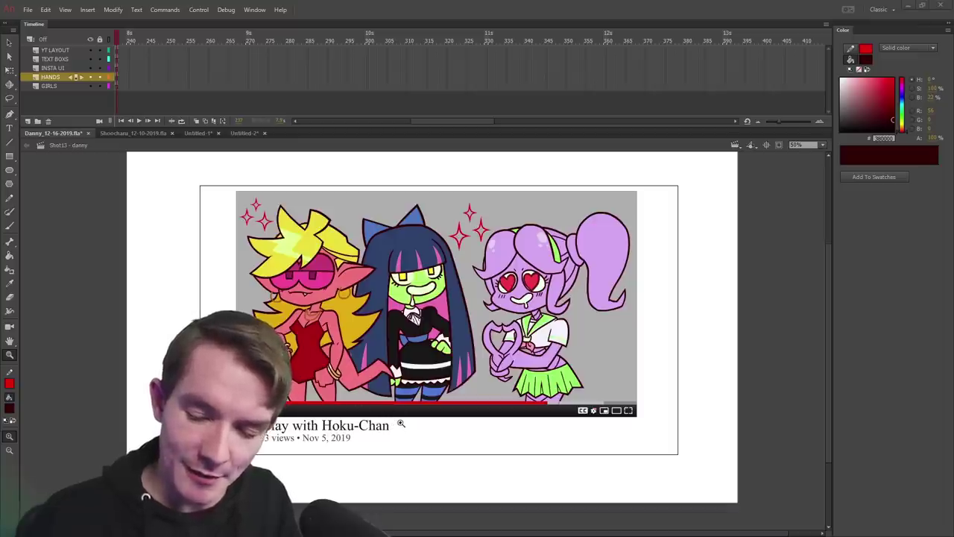
left_click(673, 187)
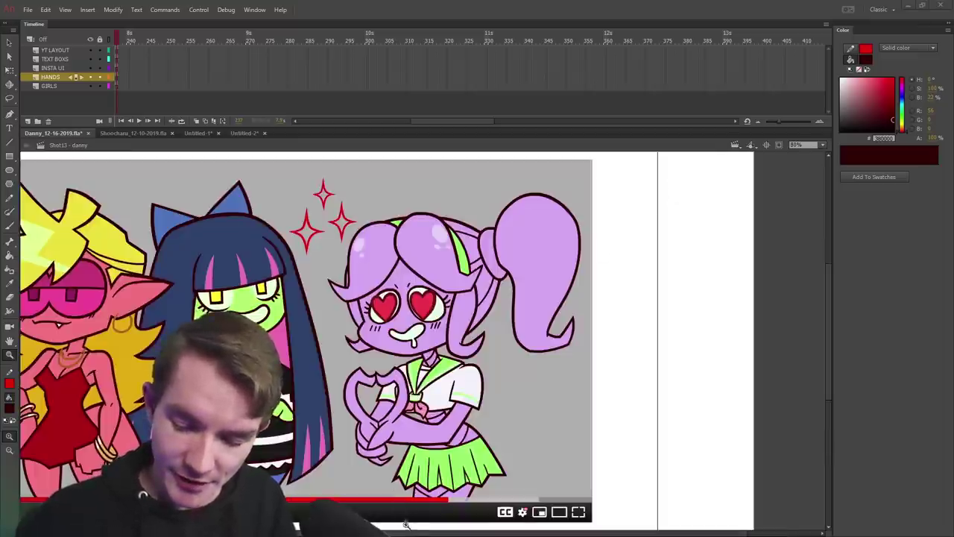
left_click_drag(404, 533, 326, 532)
scroll(357, 502, "right", 3)
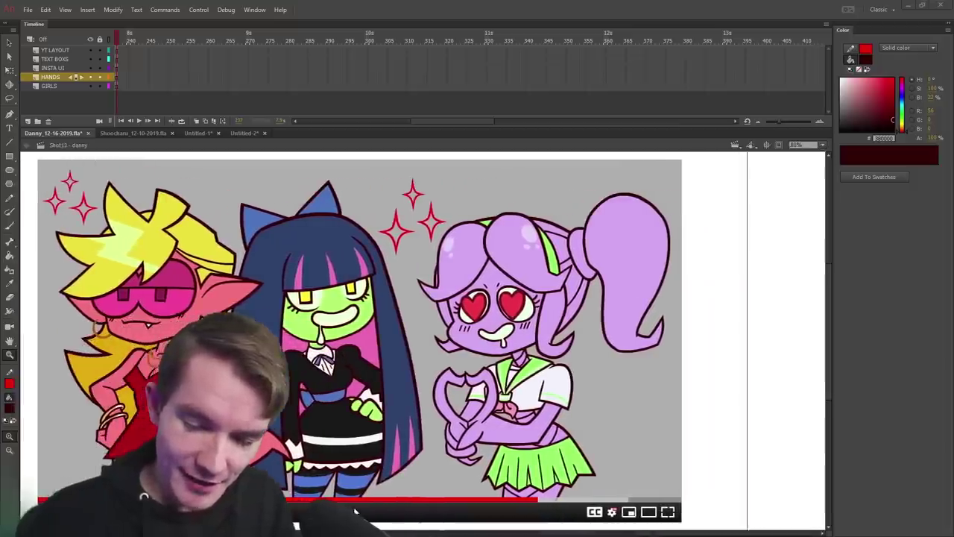
left_click_drag(357, 501, 356, 501)
left_click_drag(390, 328, 475, 240)
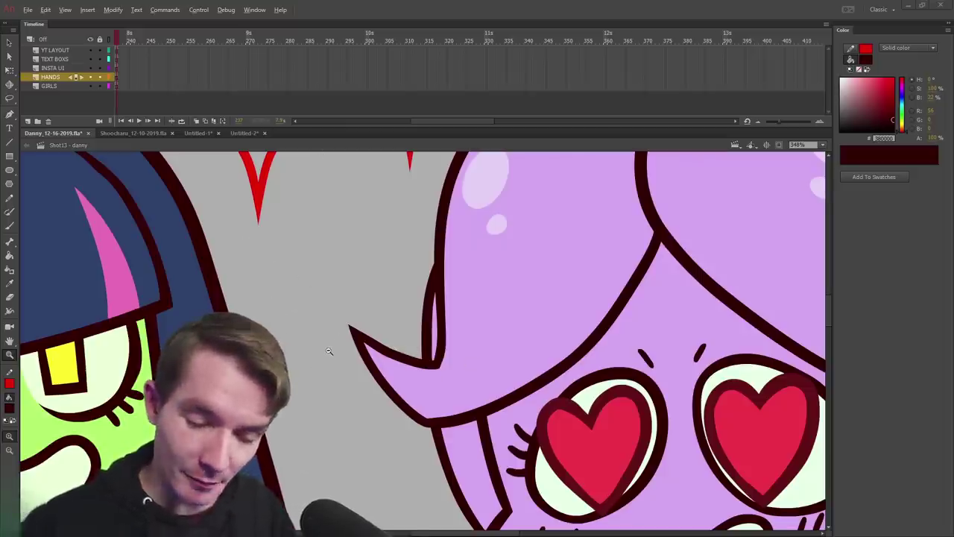
key("ctrl+2")
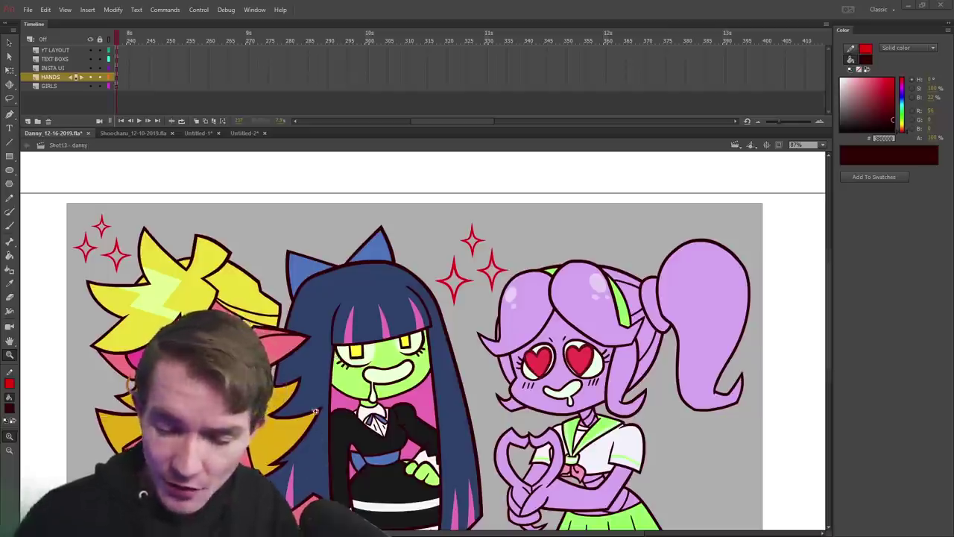
double_click(294, 360)
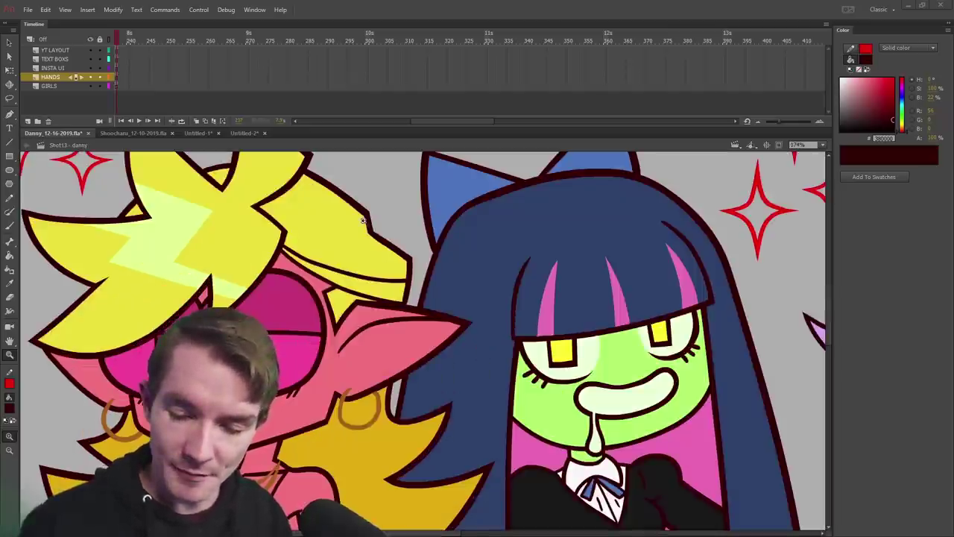
key("ctrl+2")
key("ctrl+3")
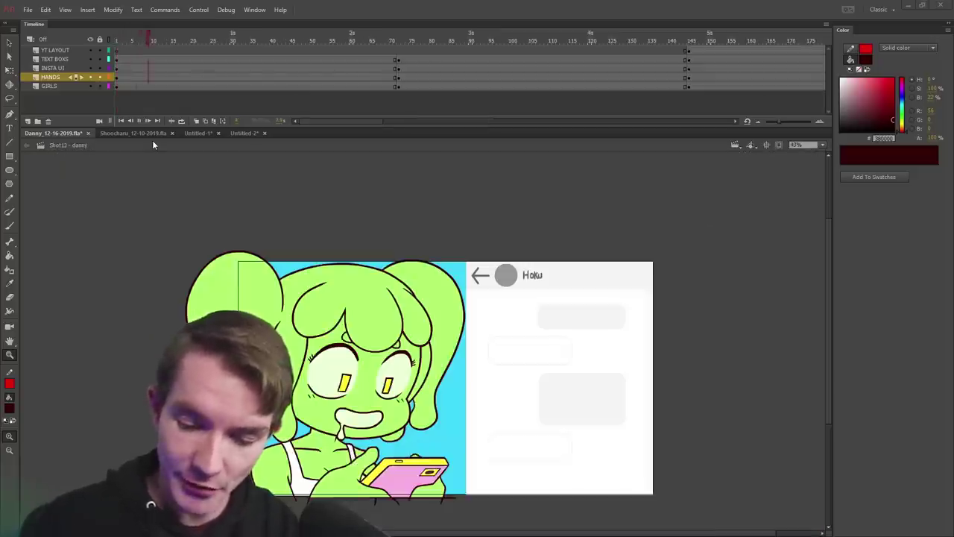
- Play back the shot from the phone scene into the cosplay video scene, viewing the full stage during playback
key("Return")
key("Return")
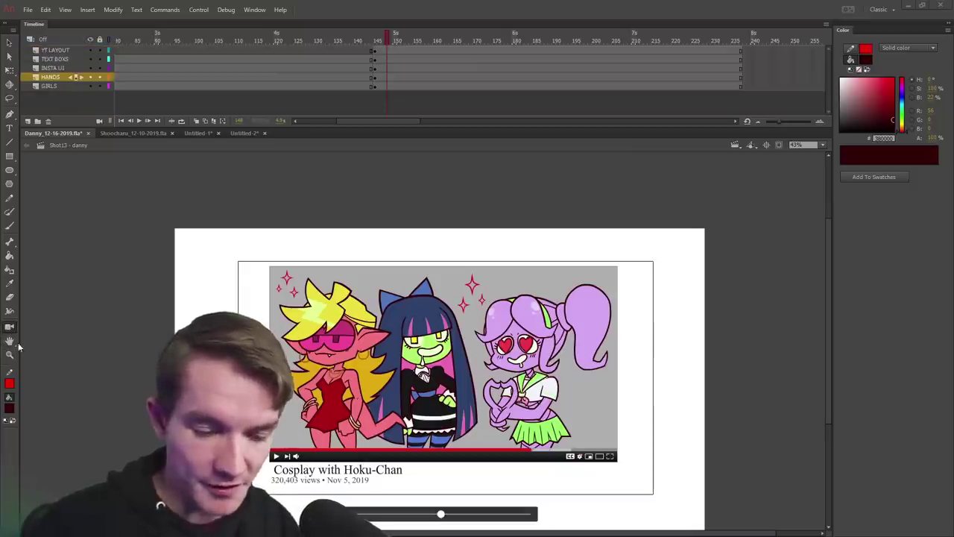
double_click(10, 341)
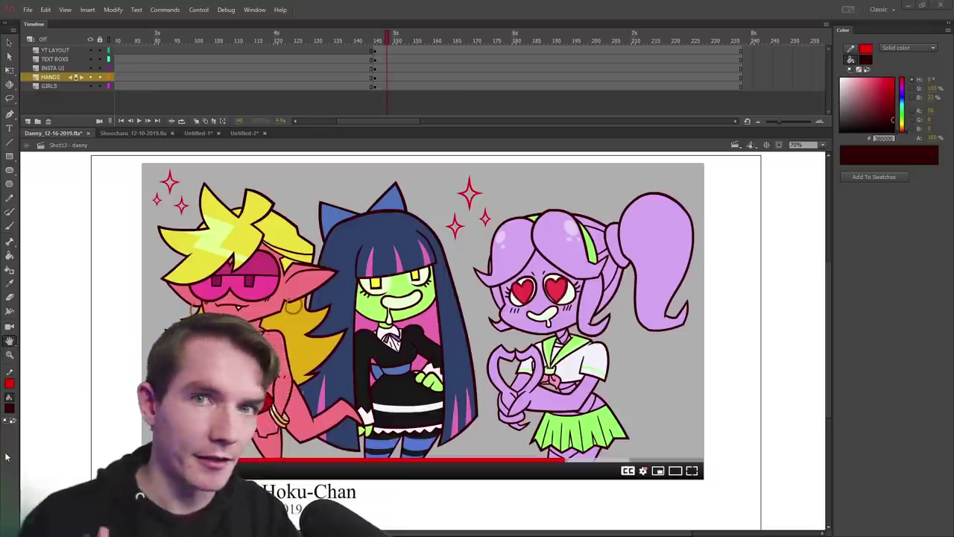
key("Return")
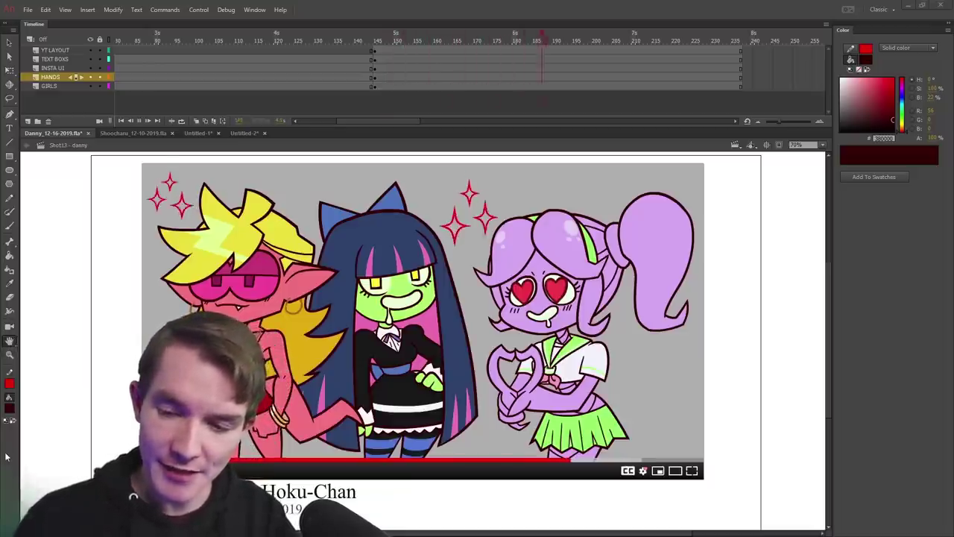